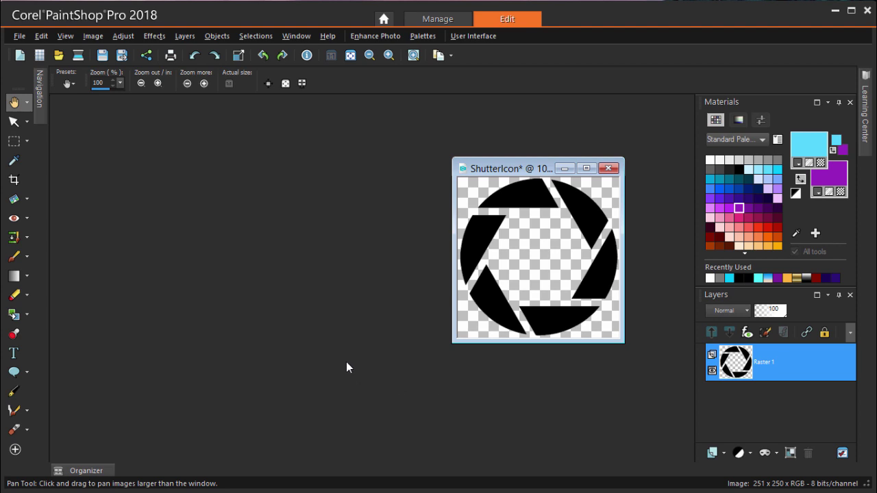
- Pick the Color Replacer with white as foreground and the shutter's black as background
{"action": "left_click", "coordinate": [27, 276]}
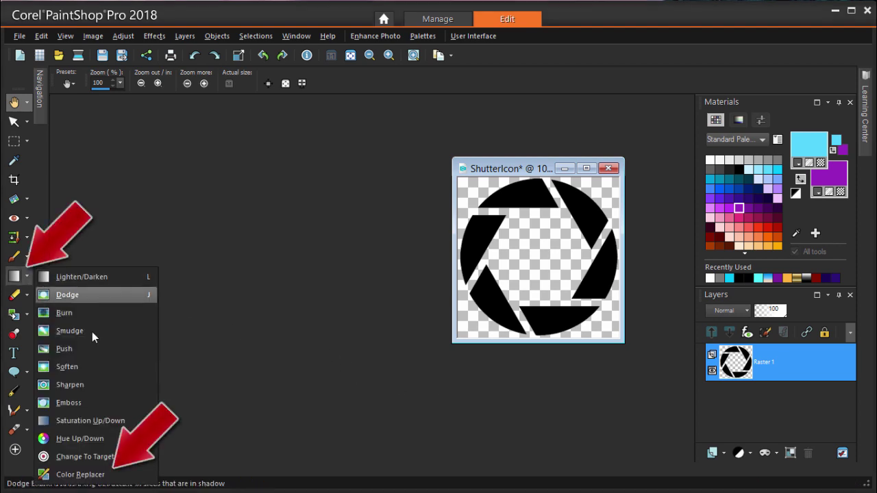
{"action": "left_click", "coordinate": [112, 473]}
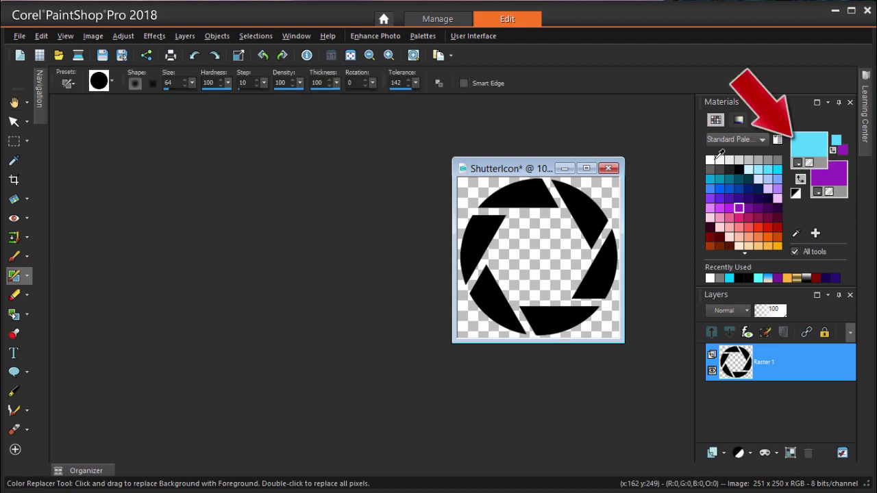
{"action": "left_click", "coordinate": [710, 160]}
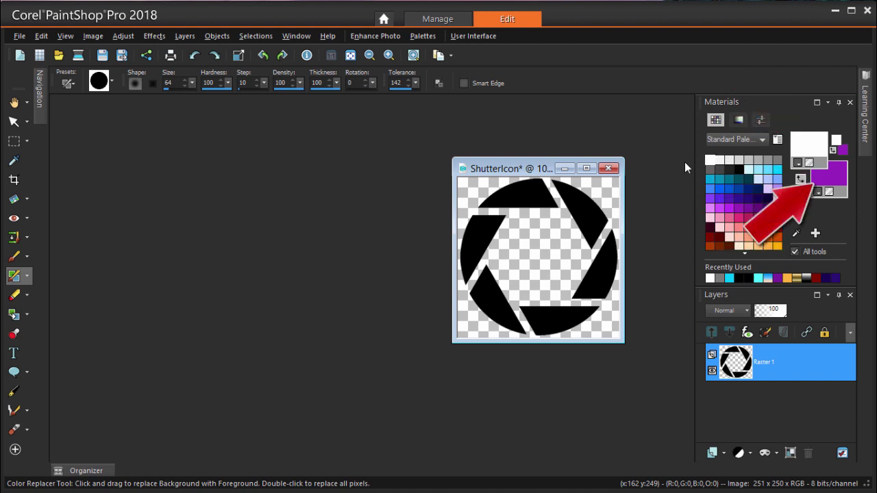
{"action": "right_click", "coordinate": [593, 205], "text": "ctrl"}
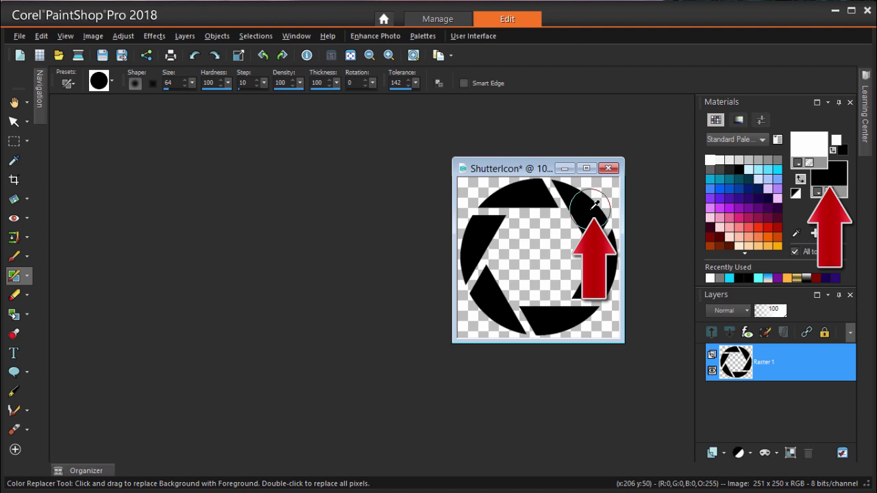
- Replace all black pixels of the shutter blades with white
{"action": "left_click", "coordinate": [505, 190]}
{"action": "mouse_move", "coordinate": [491, 198]}
{"action": "left_mouse_down"}
{"action": "mouse_move", "coordinate": [516, 189]}
{"action": "mouse_move", "coordinate": [548, 200]}
{"action": "mouse_move", "coordinate": [497, 190]}
{"action": "left_mouse_up"}
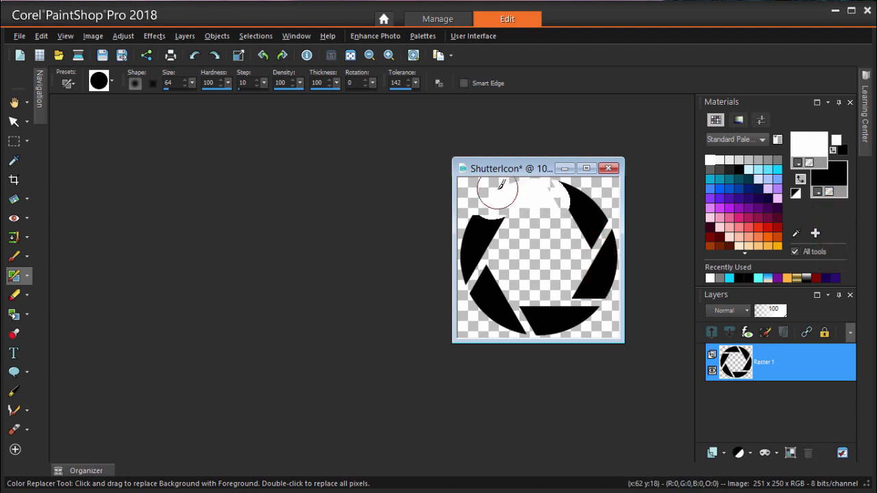
{"action": "left_click", "coordinate": [440, 84]}
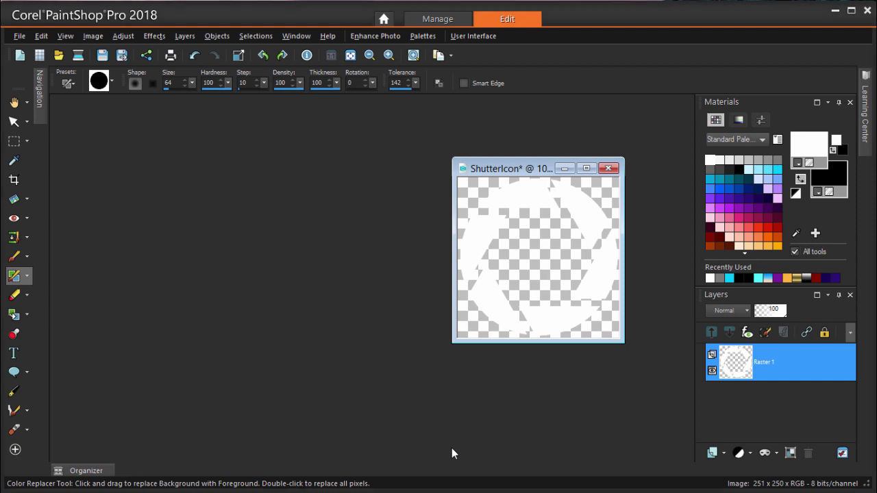
- Create a new 300×300 image with a transparent background
{"action": "left_click", "coordinate": [24, 37]}
{"action": "left_click", "coordinate": [44, 54]}
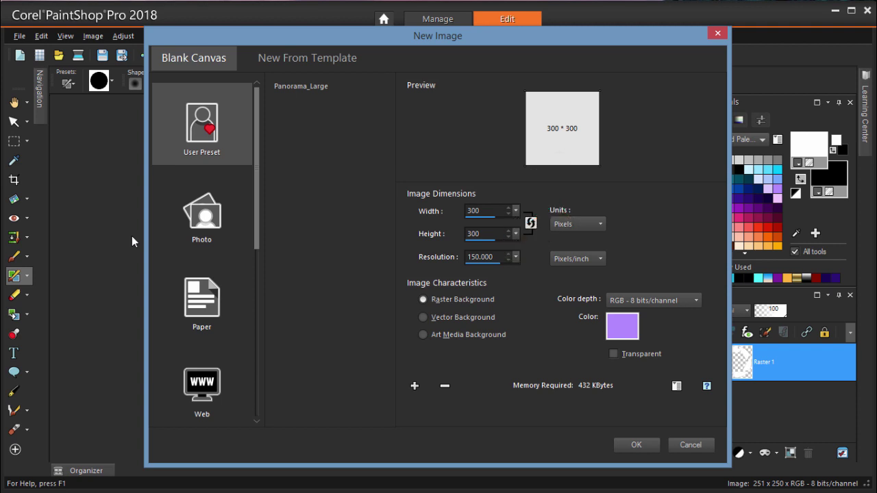
{"action": "left_click", "coordinate": [615, 355]}
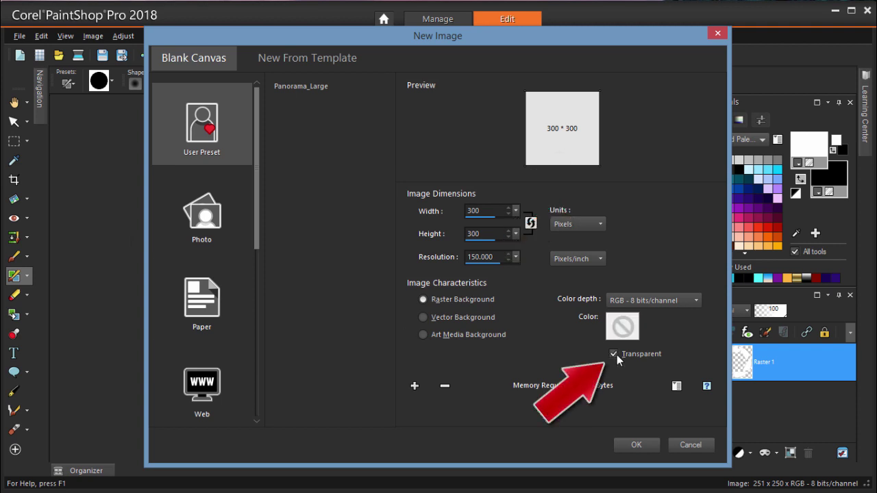
{"action": "left_click", "coordinate": [645, 443]}
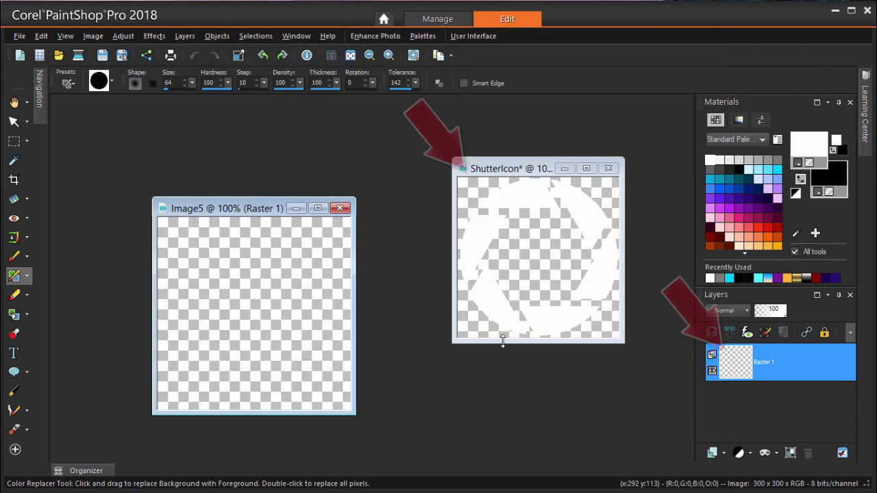
- Copy the white shutter layer into Image5, enlarge it to nearly fill, and centre it
{"action": "left_click", "coordinate": [529, 171]}
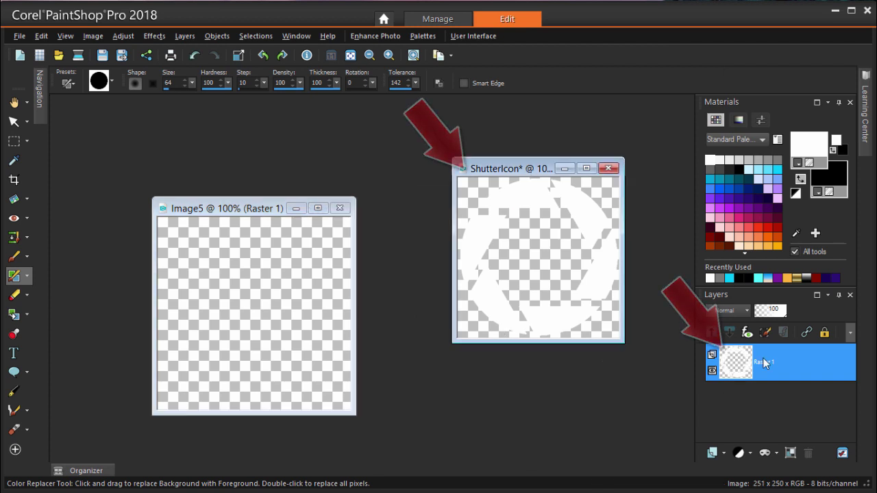
{"action": "left_click_drag", "start_coordinate": [740, 367], "coordinate": [265, 313]}
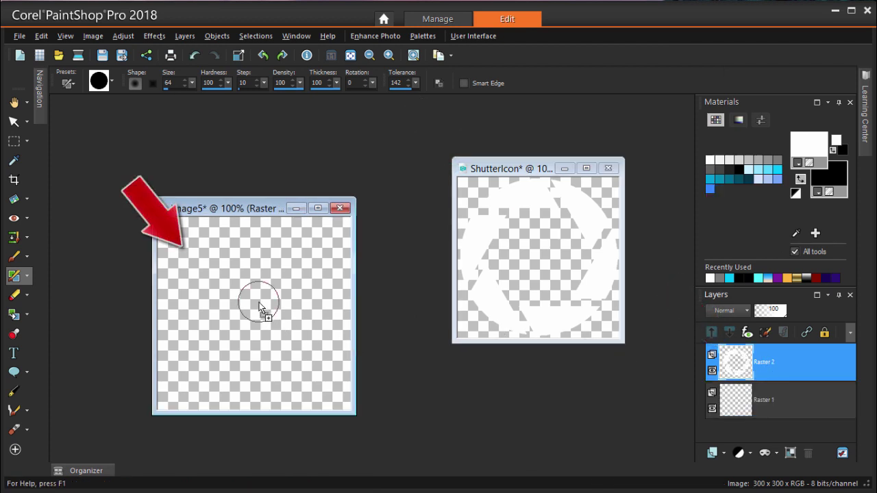
{"action": "left_click", "coordinate": [15, 123]}
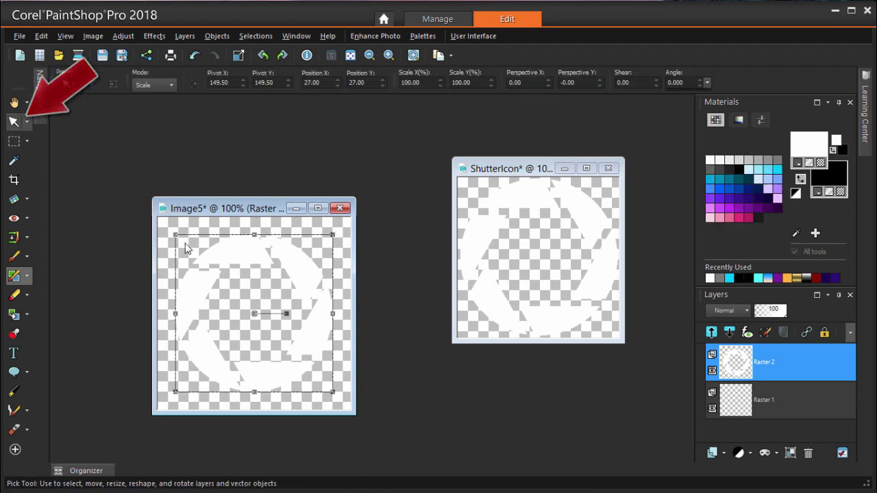
{"action": "left_click_drag", "start_coordinate": [163, 218], "coordinate": [149, 203]}
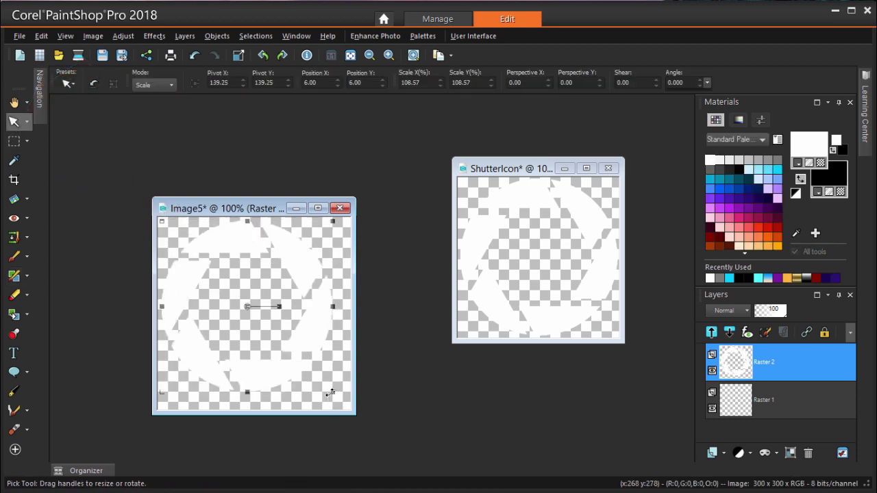
{"action": "left_click_drag", "start_coordinate": [338, 401], "coordinate": [340, 403]}
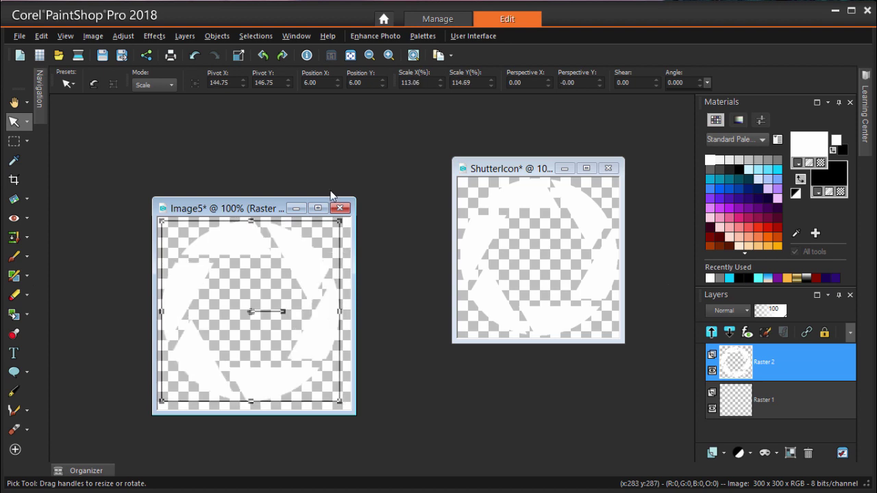
{"action": "left_click", "coordinate": [221, 35]}
{"action": "mouse_move", "coordinate": [236, 54]}
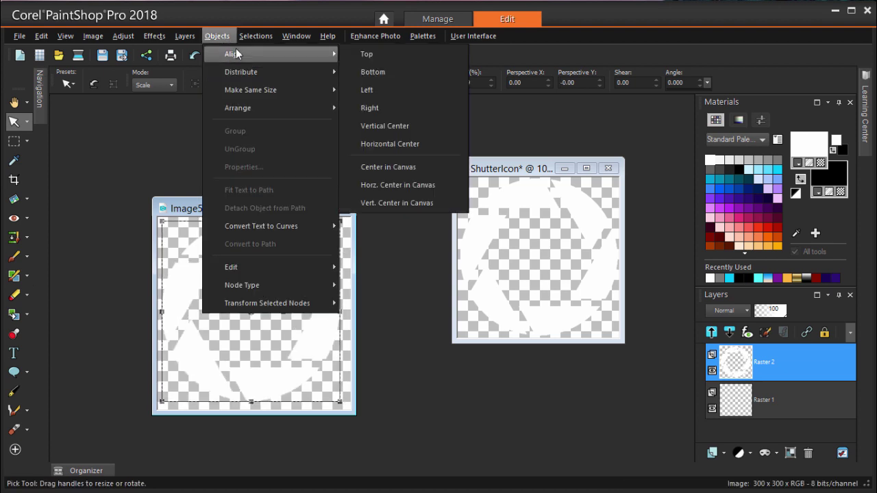
{"action": "left_click", "coordinate": [402, 168]}
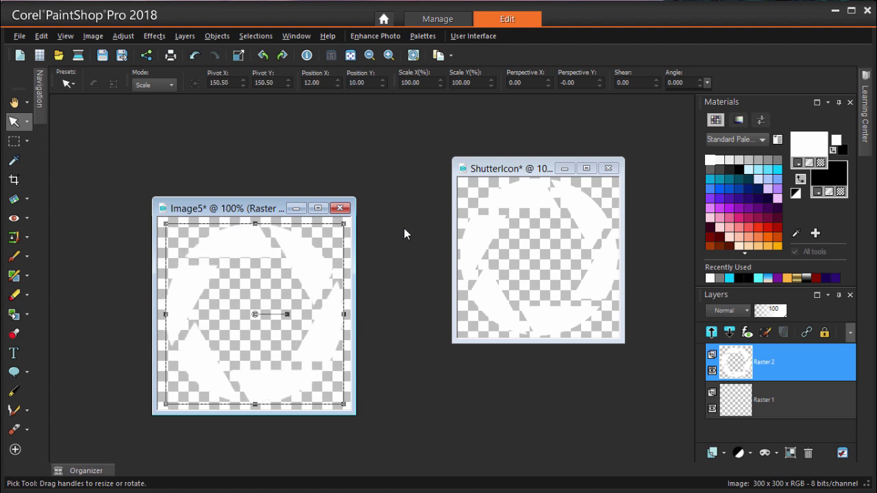
- Set the Text tool's font colour to white
{"action": "left_click", "coordinate": [14, 353]}
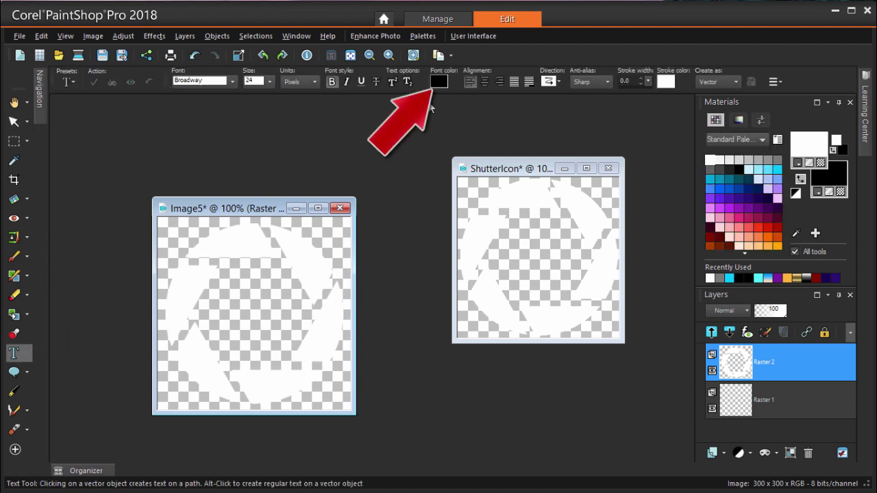
{"action": "left_click", "coordinate": [444, 74]}
{"action": "left_click", "coordinate": [318, 146]}
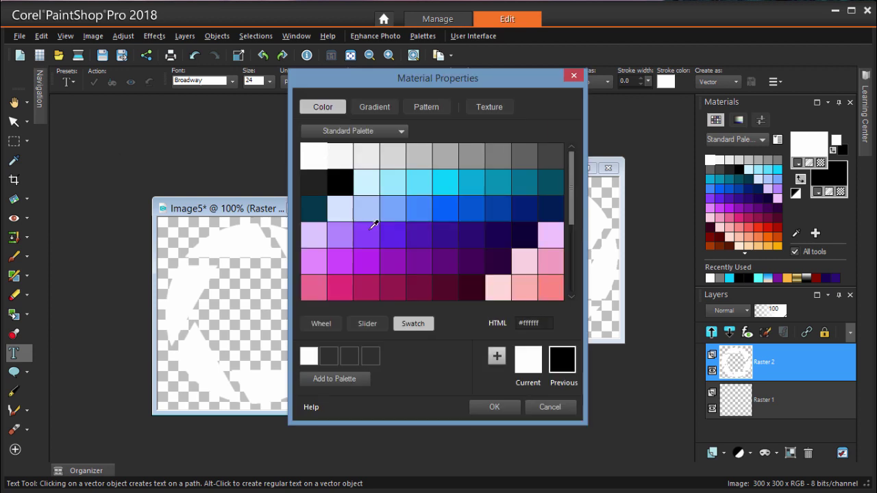
{"action": "left_click", "coordinate": [484, 404]}
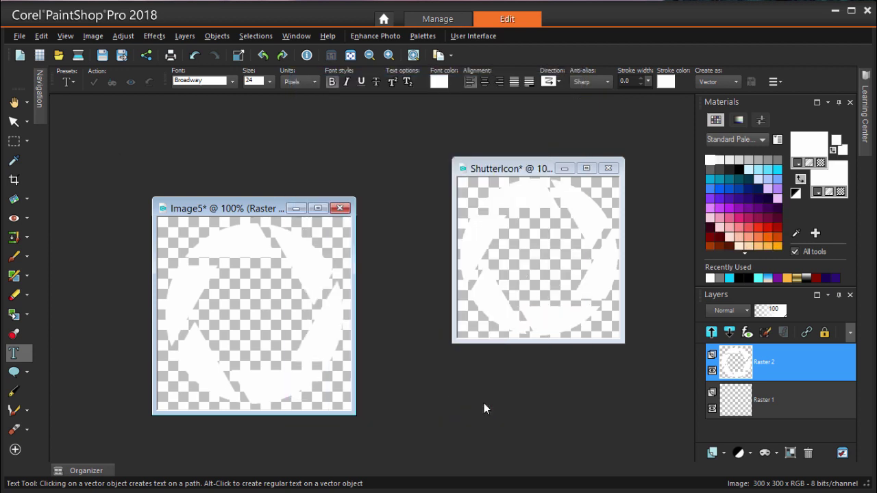
- Type 'A' inside the shutter, enlarge it, and centre it in the canvas
{"action": "left_click", "coordinate": [226, 306]}
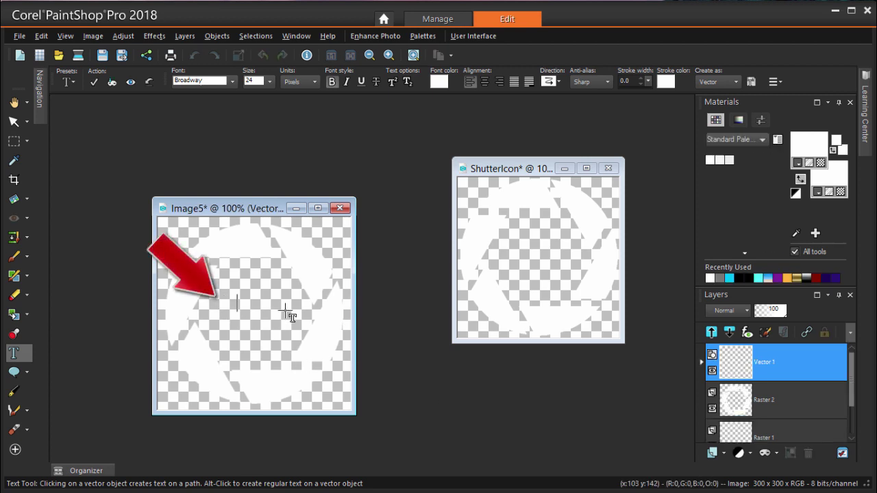
{"action": "type", "text": "A"}
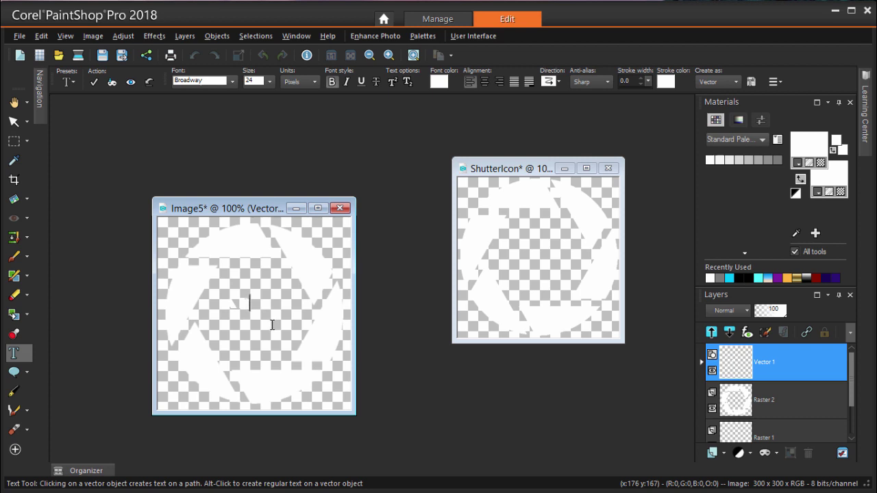
{"action": "key", "text": "ctrl+Return"}
{"action": "left_click_drag", "start_coordinate": [249, 310], "coordinate": [308, 350]}
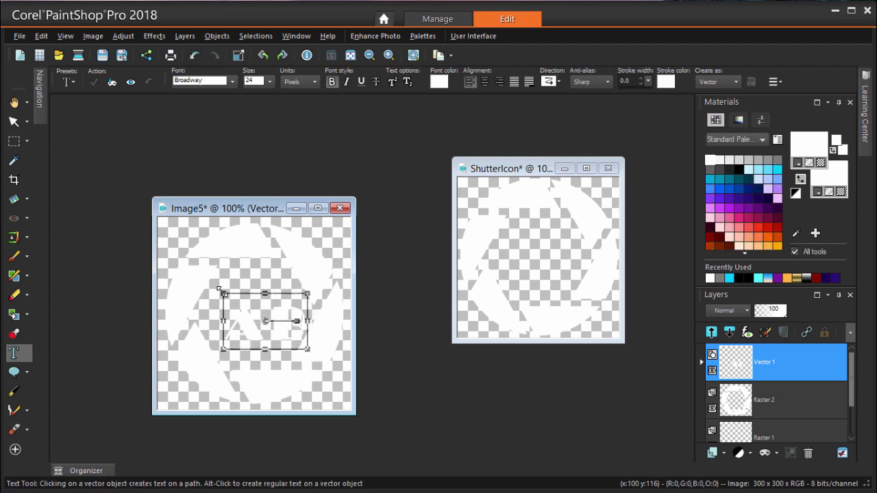
{"action": "left_click_drag", "start_coordinate": [223, 294], "coordinate": [213, 285]}
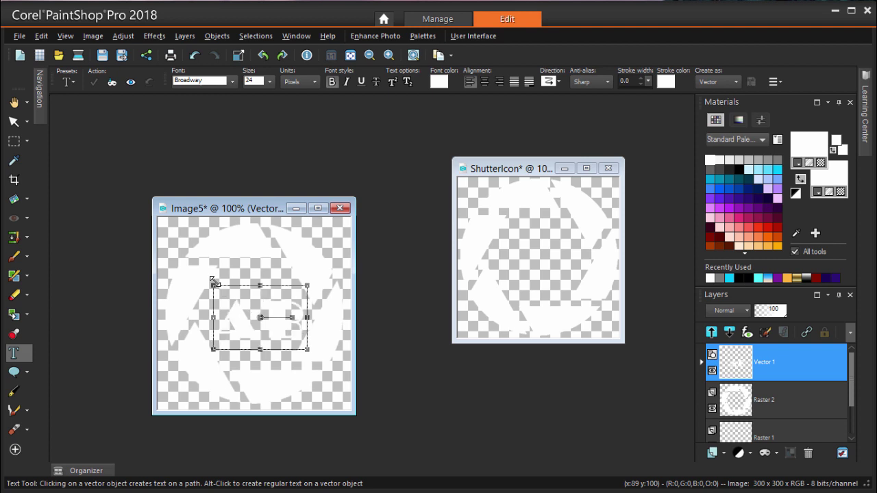
{"action": "left_click", "coordinate": [217, 35]}
{"action": "mouse_move", "coordinate": [297, 51]}
{"action": "left_click", "coordinate": [386, 167]}
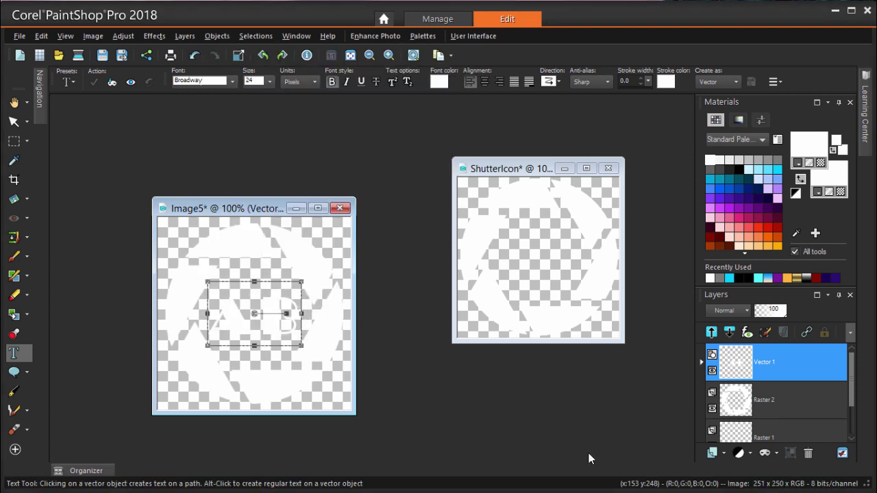
- Save Image5 as ABLogo as a merged image, then close ABLogo and ShutterIcon
{"action": "left_click", "coordinate": [20, 38]}
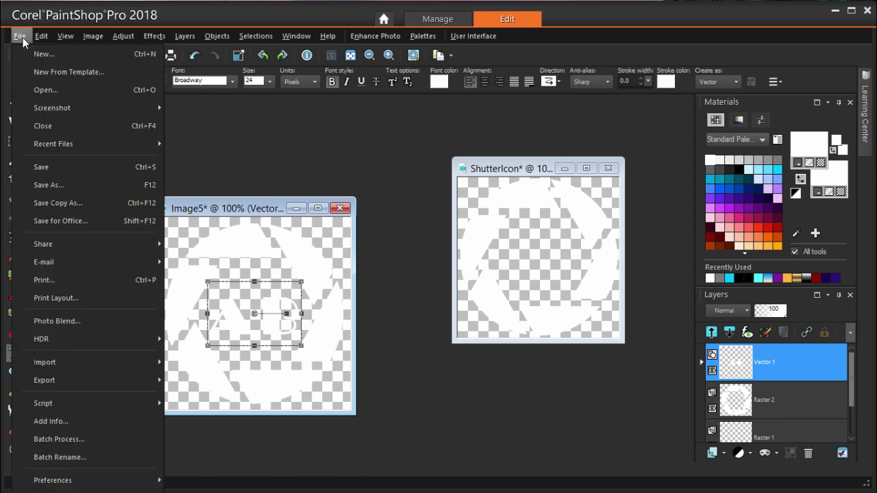
{"action": "left_click", "coordinate": [97, 184]}
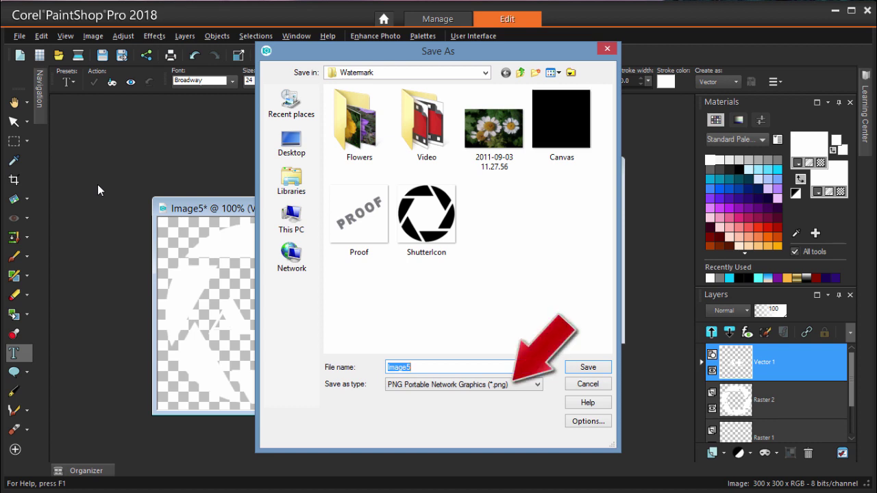
{"action": "type", "text": "ABLogo"}
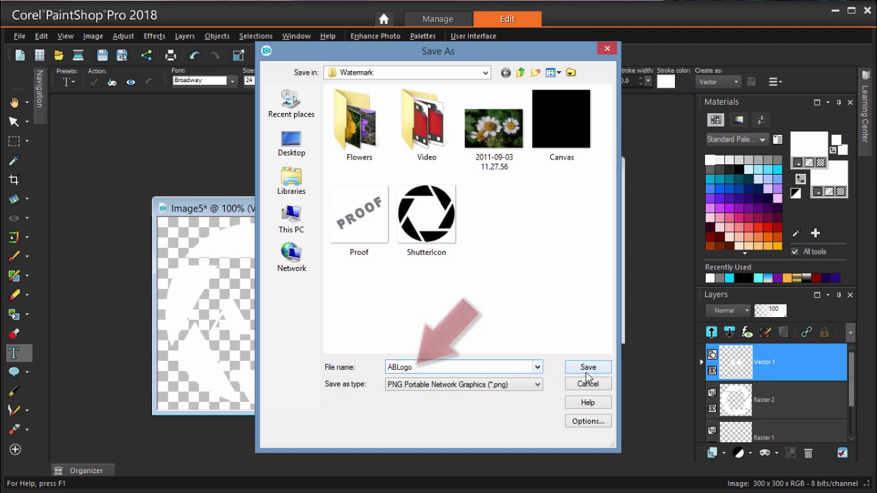
{"action": "left_click", "coordinate": [620, 396]}
{"action": "key", "text": "Return"}
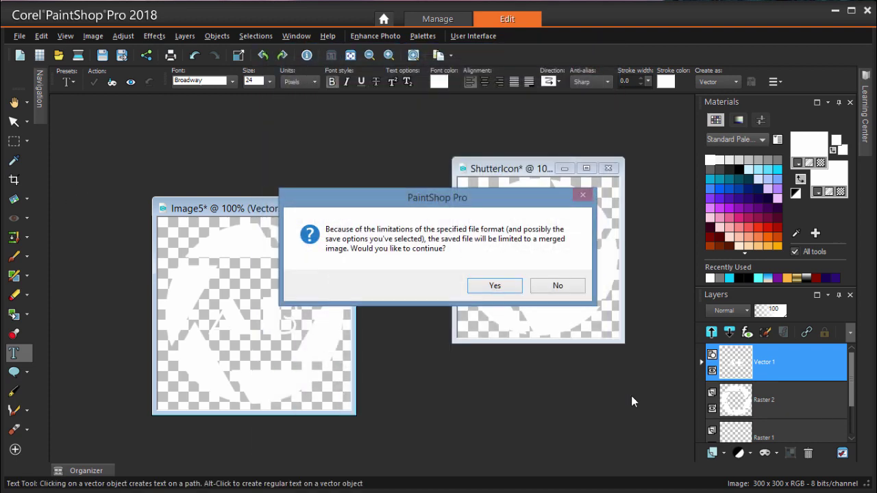
{"action": "left_click", "coordinate": [511, 287]}
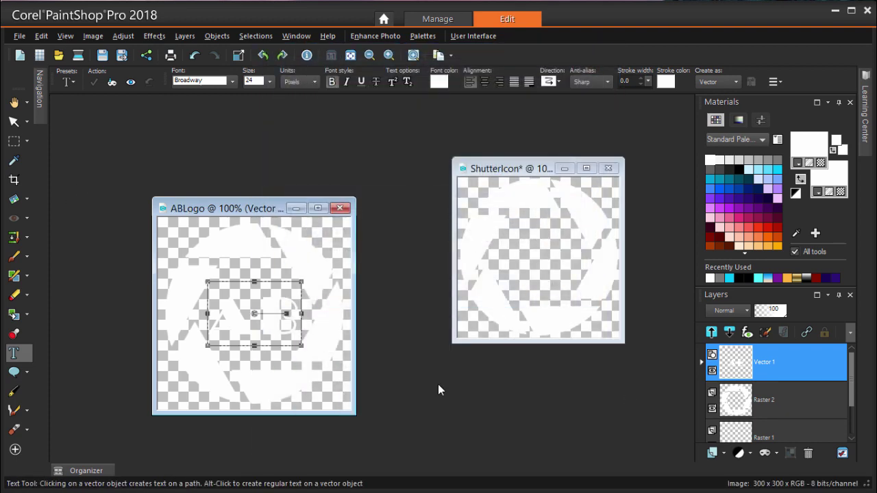
{"action": "left_click", "coordinate": [340, 207]}
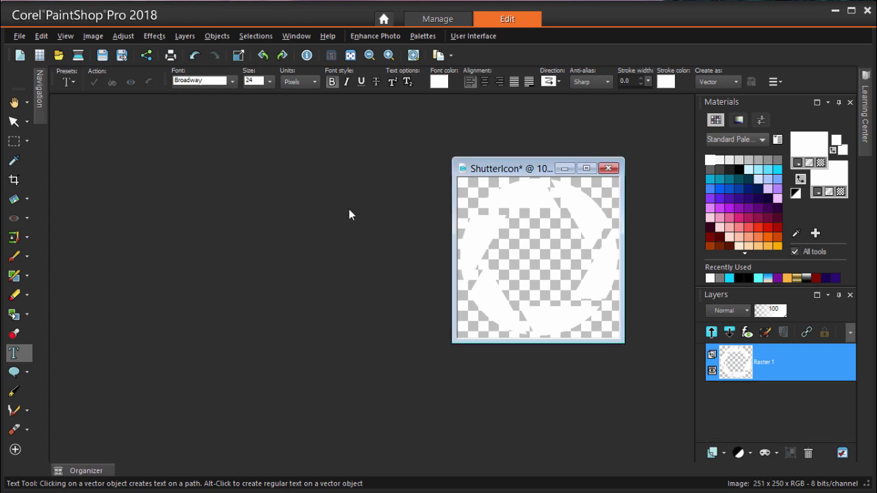
{"action": "left_click", "coordinate": [609, 168]}
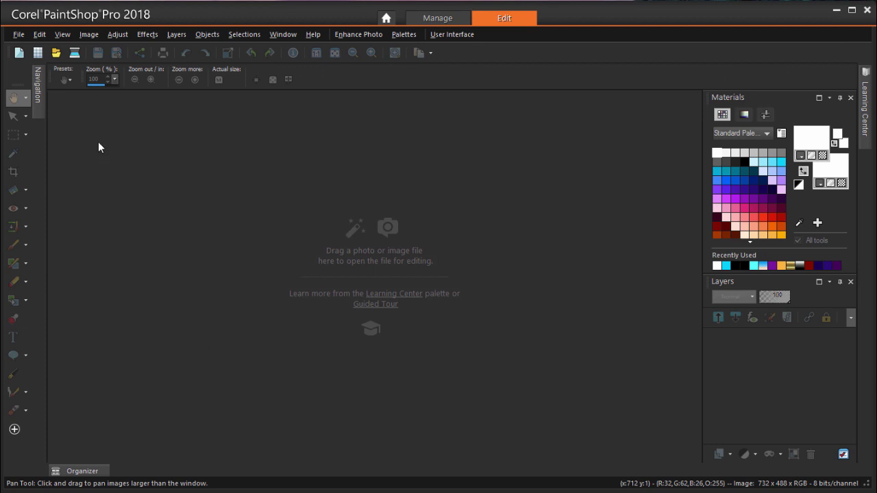
- Open the daisy photo and shift its window slightly right
{"action": "left_click", "coordinate": [19, 34]}
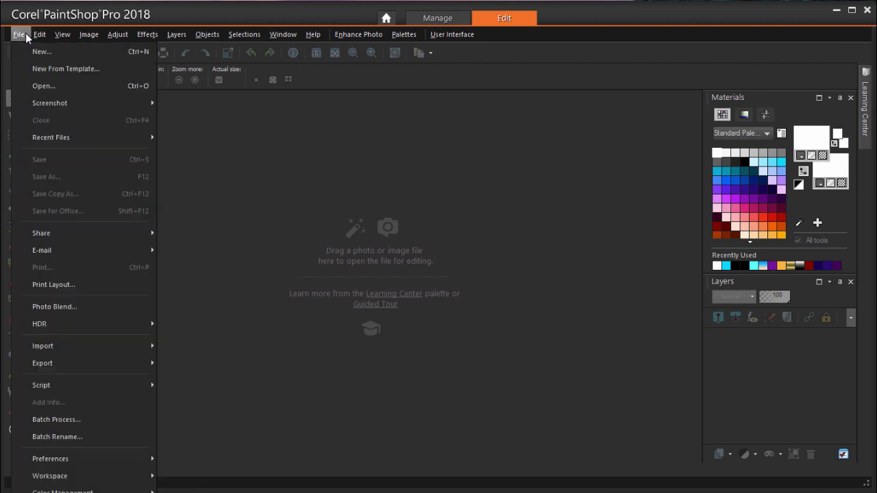
{"action": "left_click", "coordinate": [70, 87]}
{"action": "key", "text": "Escape"}
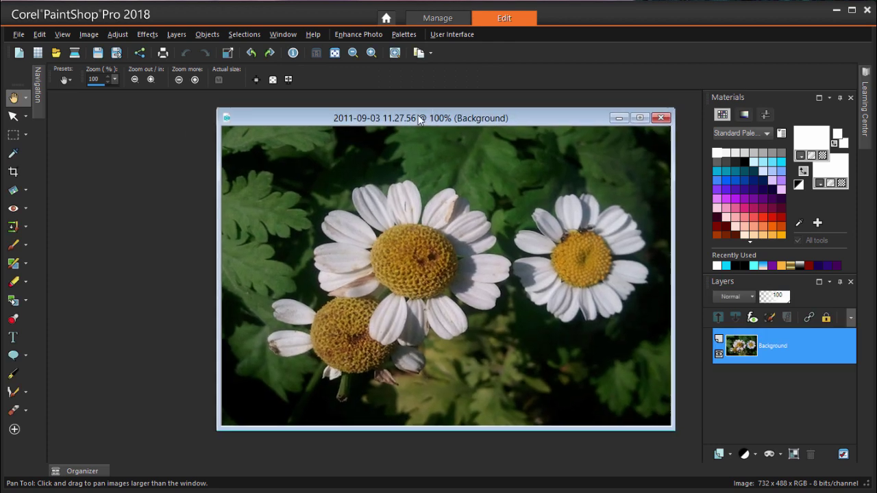
{"action": "left_click_drag", "start_coordinate": [418, 116], "coordinate": [427, 109]}
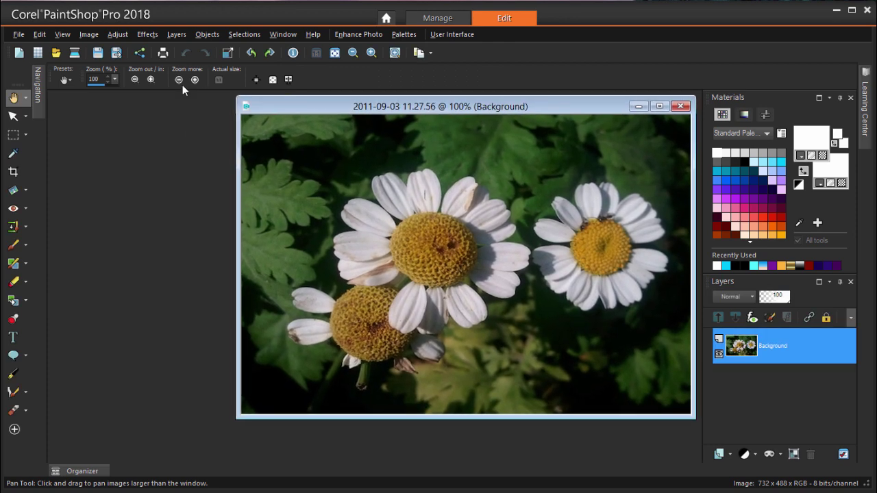
- Open Visible Watermark and load AB_Logo as the watermark image
{"action": "left_click", "coordinate": [88, 34]}
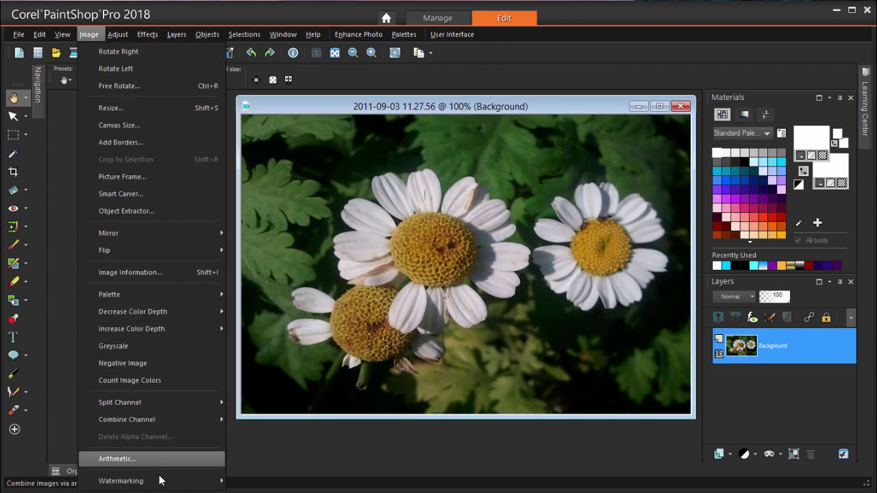
{"action": "mouse_move", "coordinate": [162, 482]}
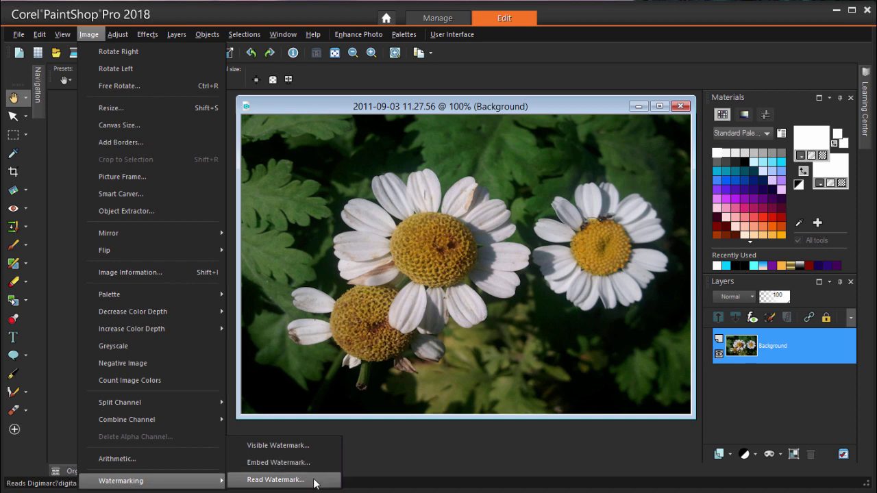
{"action": "left_click", "coordinate": [313, 444]}
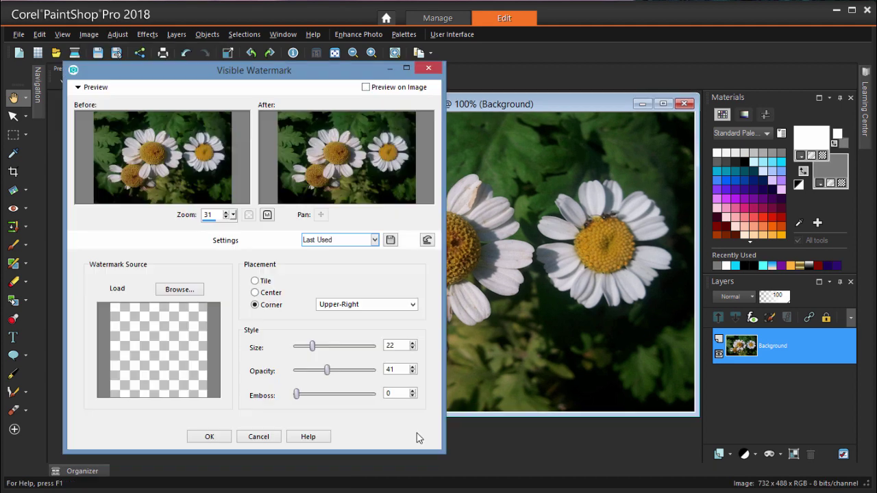
{"action": "left_click", "coordinate": [179, 289]}
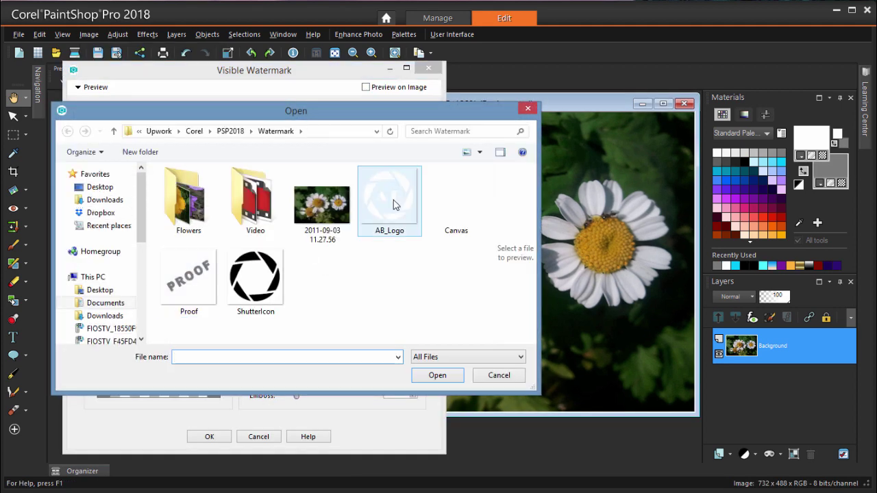
{"action": "left_click", "coordinate": [395, 205]}
{"action": "left_click", "coordinate": [431, 376]}
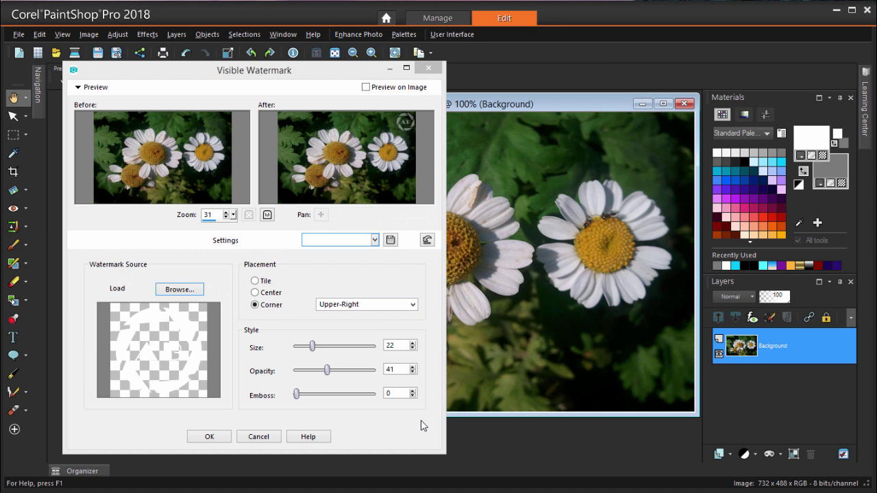
- Place the watermark in the Lower-Right corner and raise its size to 28
{"action": "left_click", "coordinate": [366, 87]}
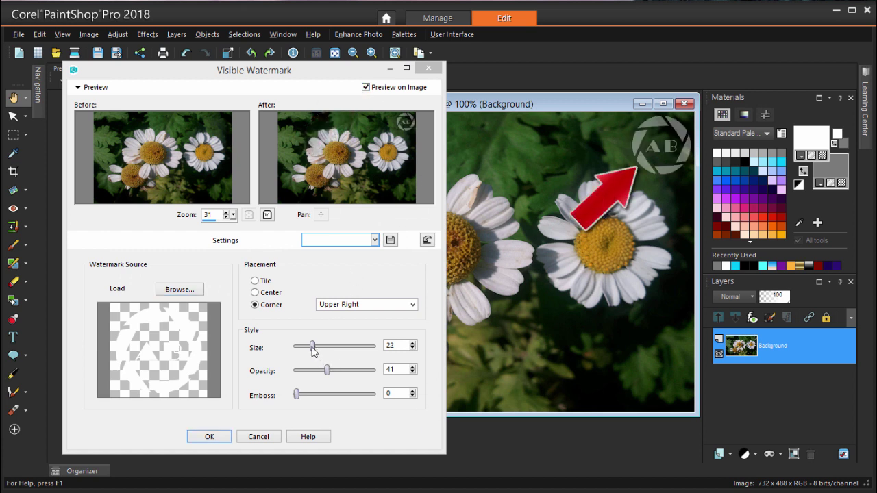
{"action": "left_click", "coordinate": [255, 281]}
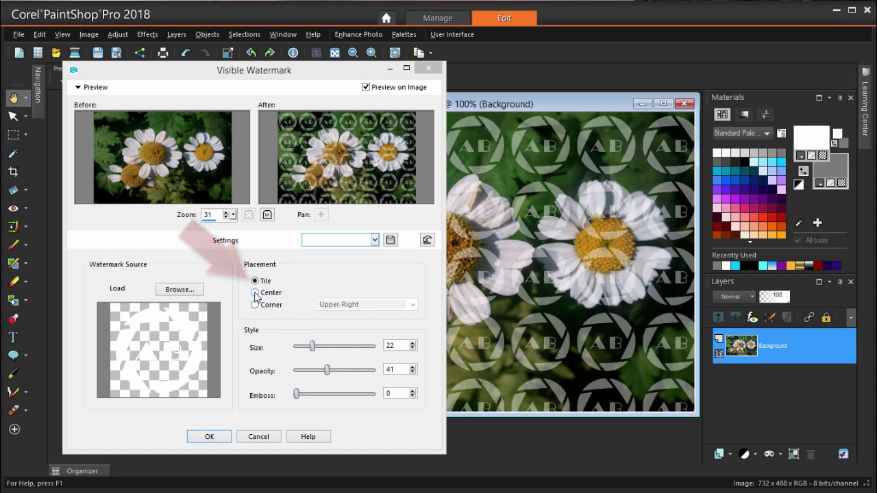
{"action": "left_click", "coordinate": [255, 294]}
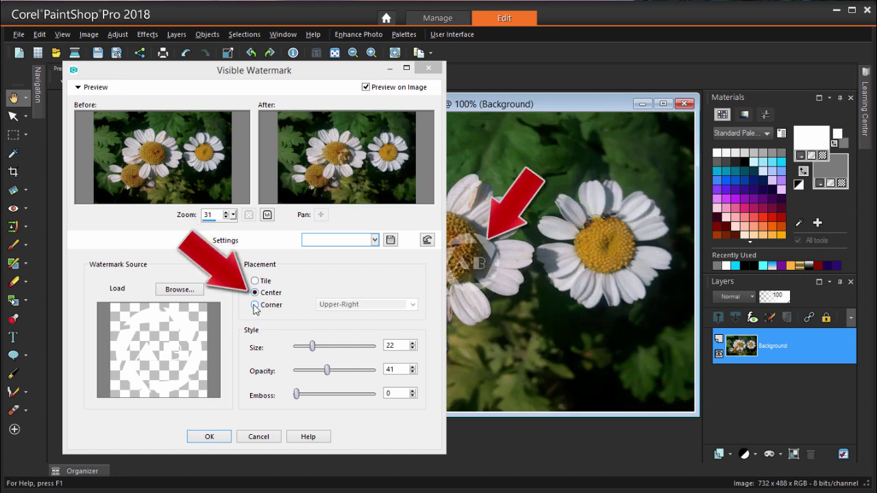
{"action": "left_click", "coordinate": [255, 305]}
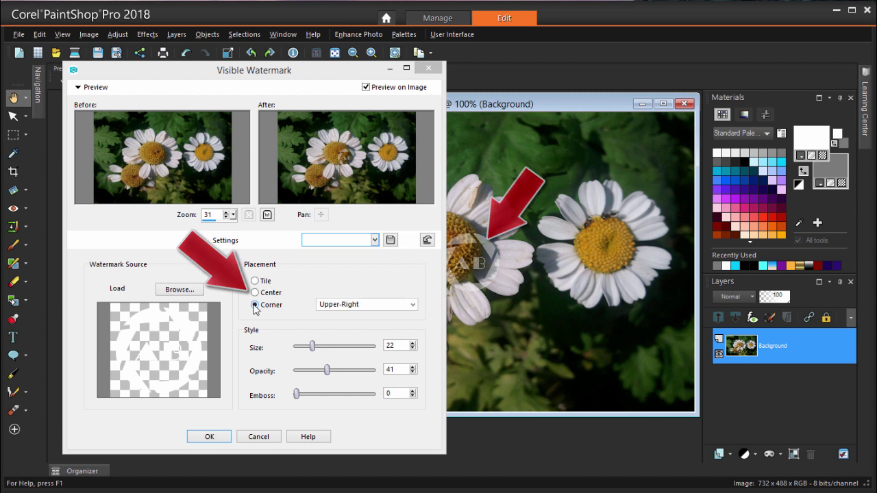
{"action": "left_click", "coordinate": [414, 305]}
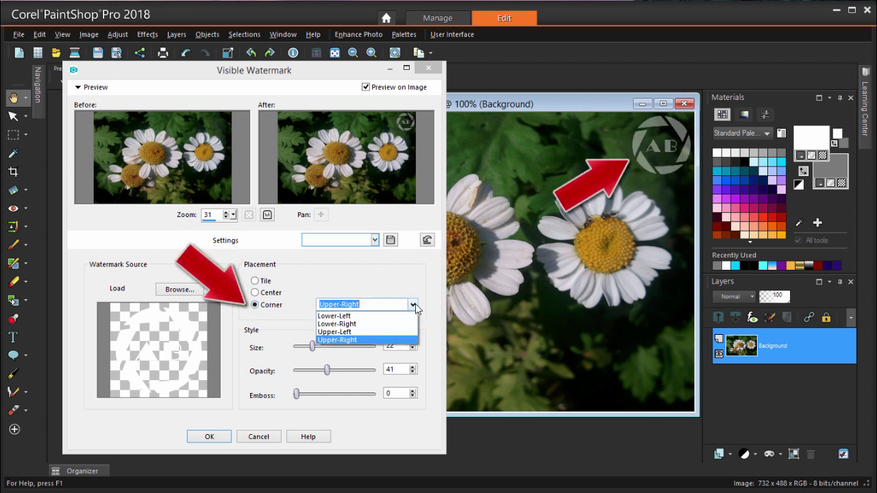
{"action": "left_click", "coordinate": [387, 324]}
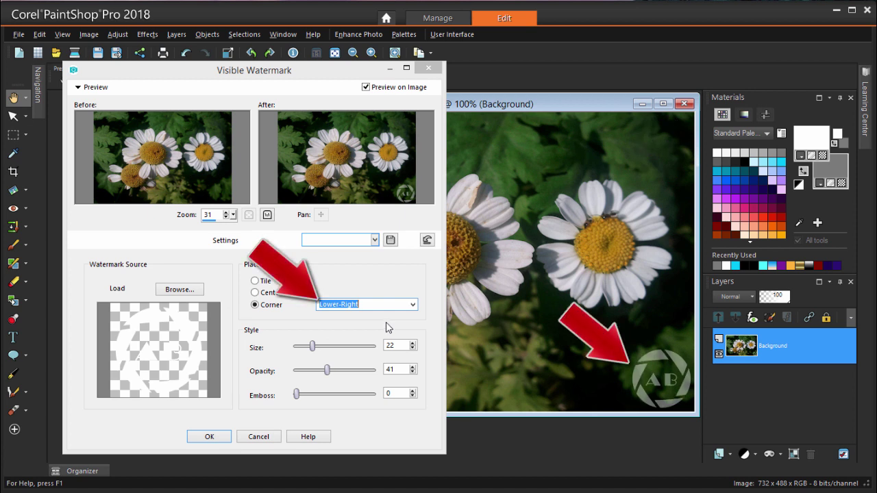
{"action": "left_click", "coordinate": [313, 347]}
{"action": "left_click_drag", "start_coordinate": [314, 346], "coordinate": [303, 398]}
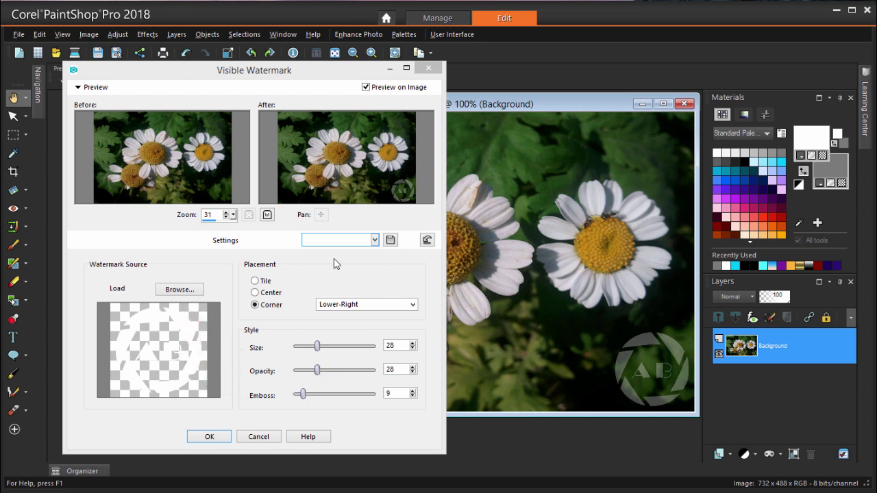
- Zoom and pan the previews to check the watermark, then apply it
{"action": "left_click", "coordinate": [226, 212]}
{"action": "left_click", "coordinate": [225, 212]}
{"action": "left_click", "coordinate": [226, 212]}
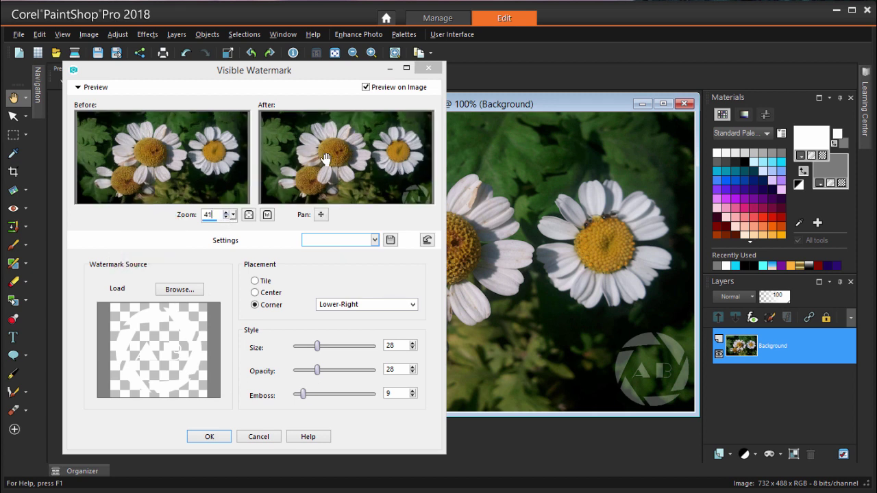
{"action": "scroll", "coordinate": [166, 176], "scroll_direction": "up", "scroll_amount": 3}
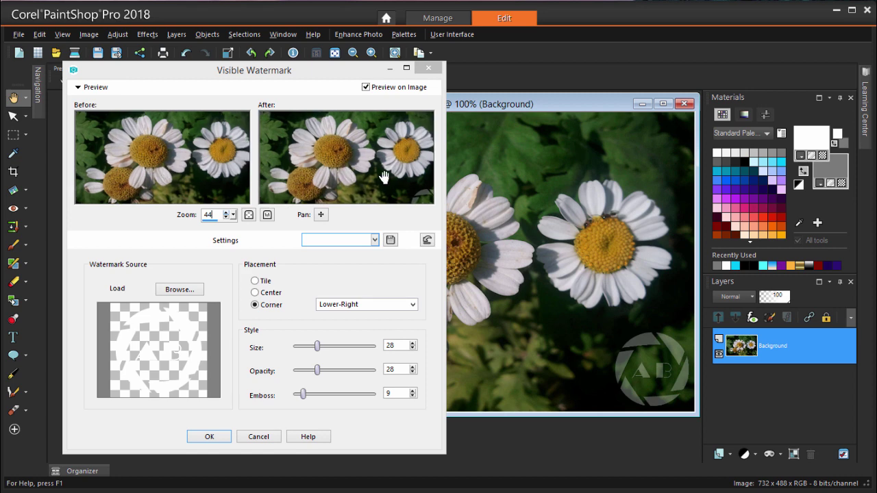
{"action": "left_click_drag", "start_coordinate": [385, 177], "coordinate": [379, 170]}
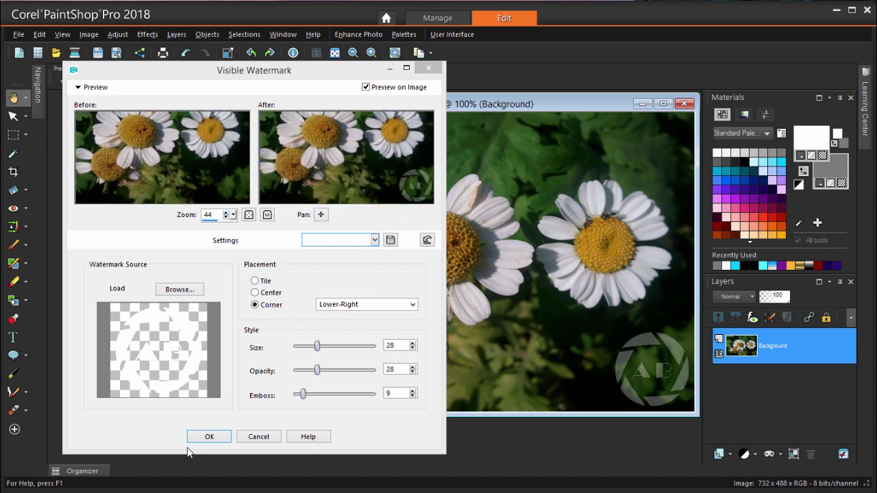
{"action": "left_click", "coordinate": [210, 436]}
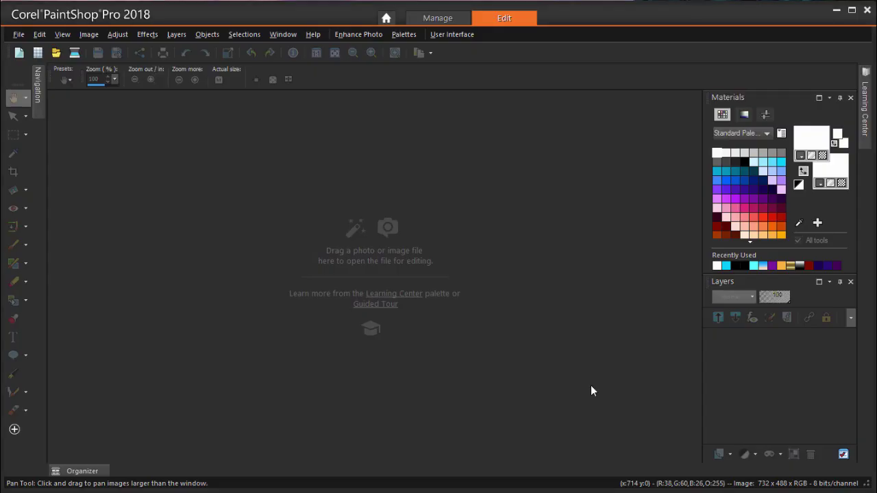
- Create a new 300x300 image with a dark navy #001e57 background
{"action": "left_click", "coordinate": [19, 37]}
{"action": "left_click", "coordinate": [55, 53]}
{"action": "left_click", "coordinate": [606, 349]}
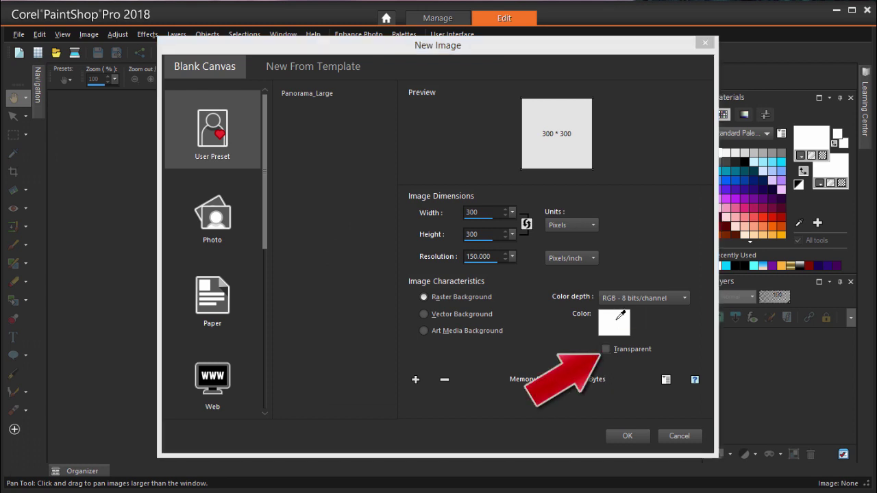
{"action": "left_click", "coordinate": [617, 318]}
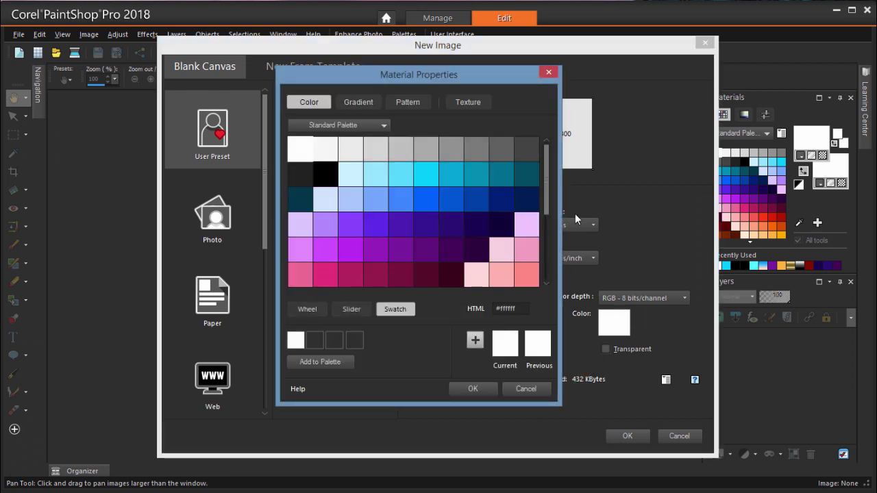
{"action": "left_click", "coordinate": [527, 196]}
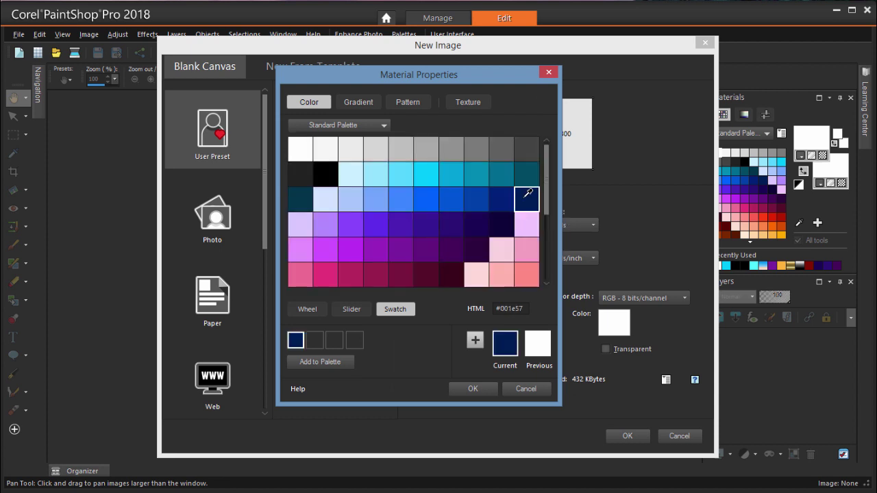
{"action": "left_click", "coordinate": [479, 388]}
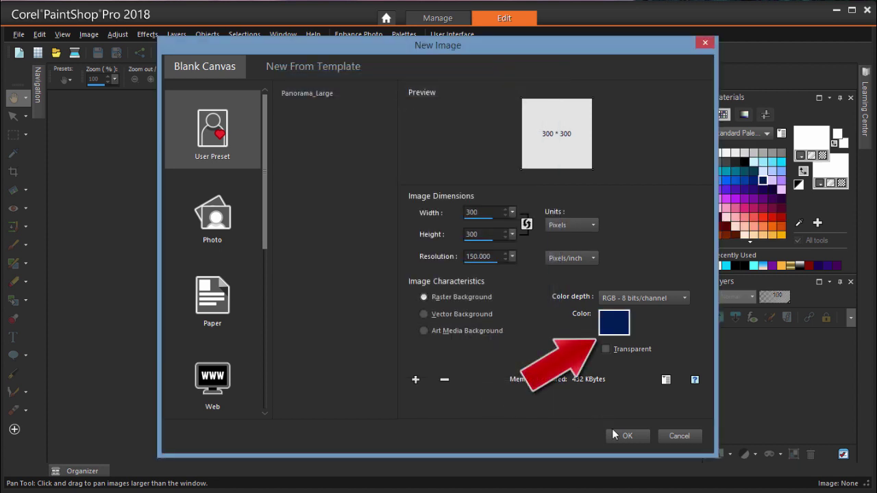
{"action": "left_click", "coordinate": [627, 436]}
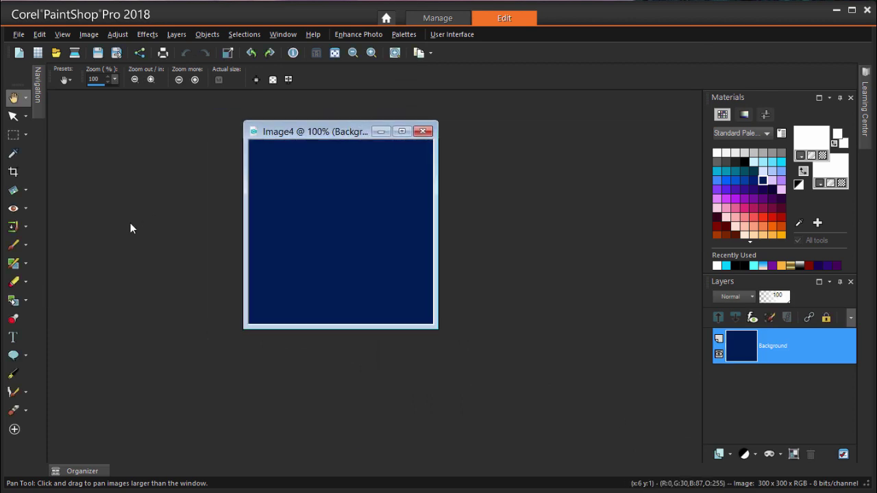
- Set the Text tool to Arial Black with a mid-grey font colour
{"action": "left_click", "coordinate": [12, 338]}
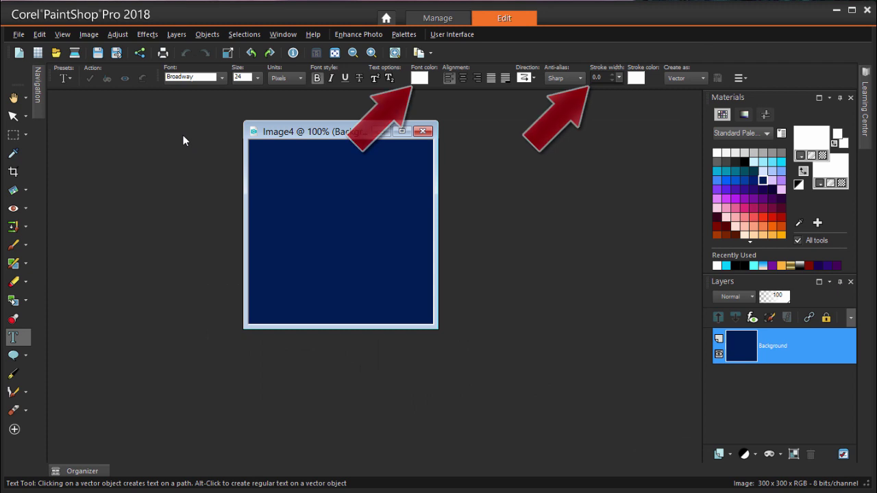
{"action": "left_click", "coordinate": [196, 77]}
{"action": "left_click", "coordinate": [221, 77]}
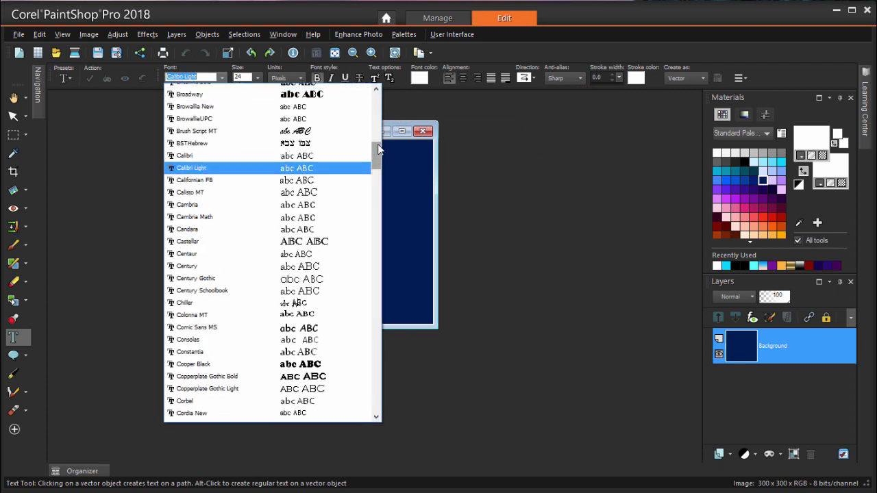
{"action": "scroll", "coordinate": [274, 179], "scroll_direction": "up", "scroll_amount": 5}
{"action": "left_click", "coordinate": [236, 193]}
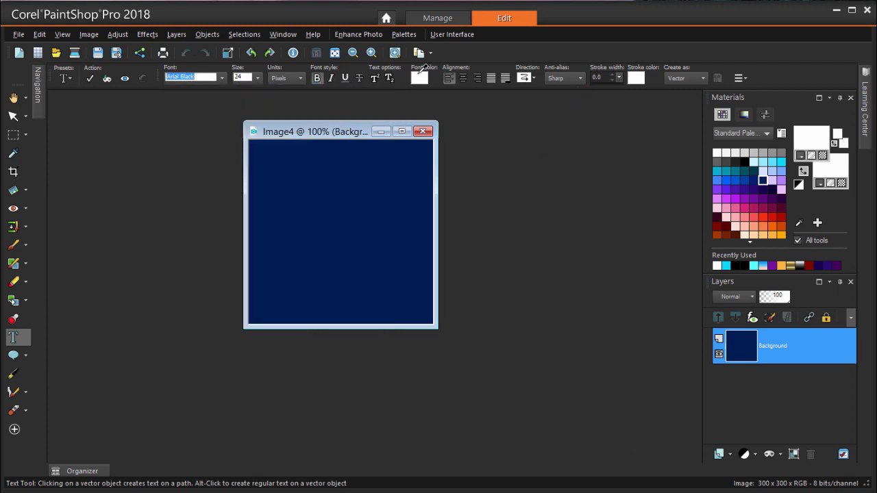
{"action": "left_click", "coordinate": [420, 77]}
{"action": "left_click", "coordinate": [495, 161]}
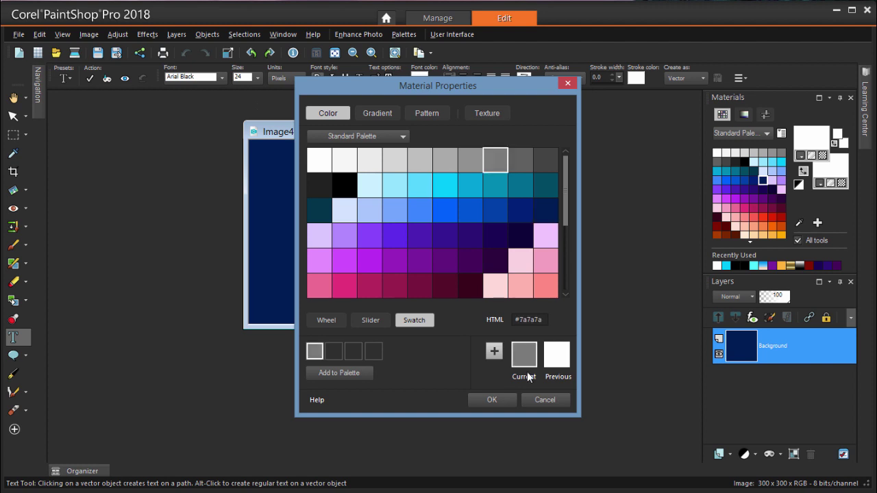
{"action": "left_click", "coordinate": [491, 400]}
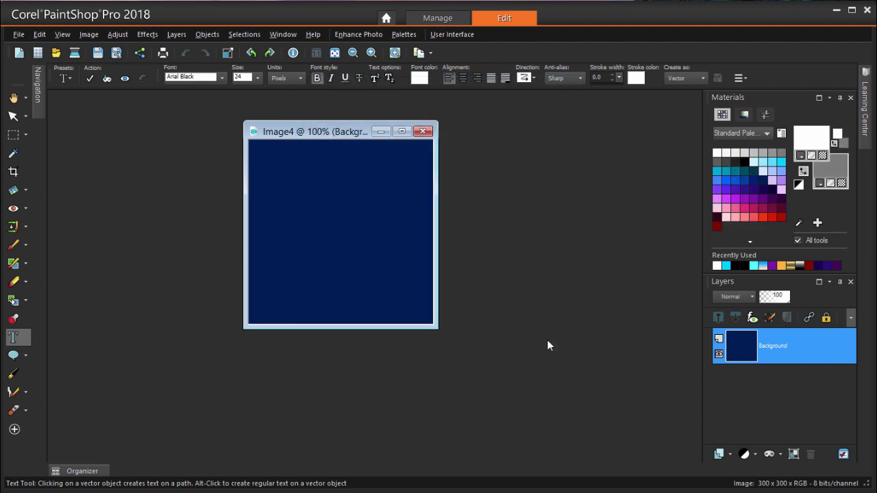
- Type PROOF on the canvas, enlarge it, and tilt it diagonally counter-clockwise
{"action": "left_click", "coordinate": [281, 224]}
{"action": "type", "text": "PROOF"}
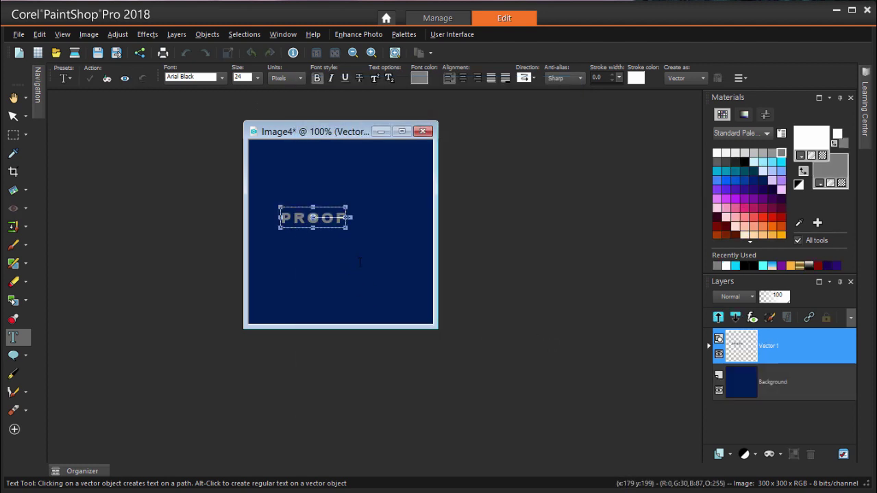
{"action": "left_click_drag", "start_coordinate": [347, 228], "coordinate": [416, 259]}
{"action": "left_click_drag", "start_coordinate": [279, 204], "coordinate": [261, 199]}
{"action": "left_click_drag", "start_coordinate": [374, 228], "coordinate": [398, 194]}
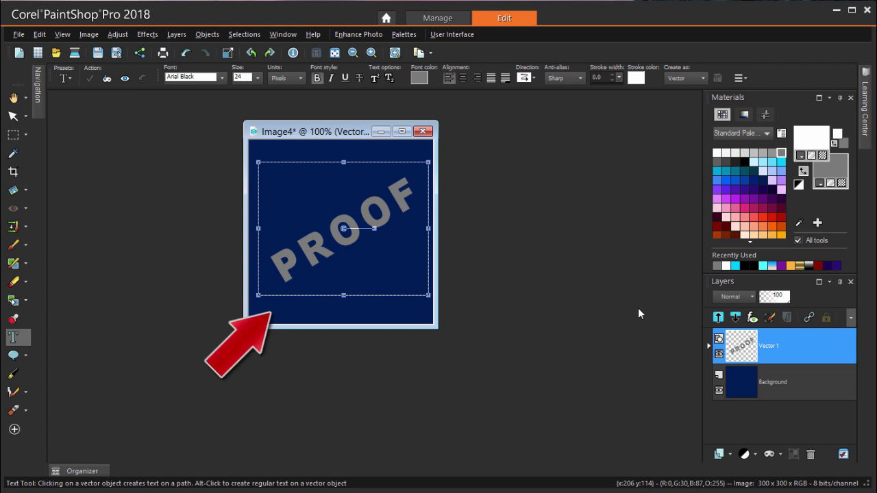
- Save a PNG copy named Proof with the navy #001e57 background optimized to transparent
{"action": "left_click", "coordinate": [19, 35]}
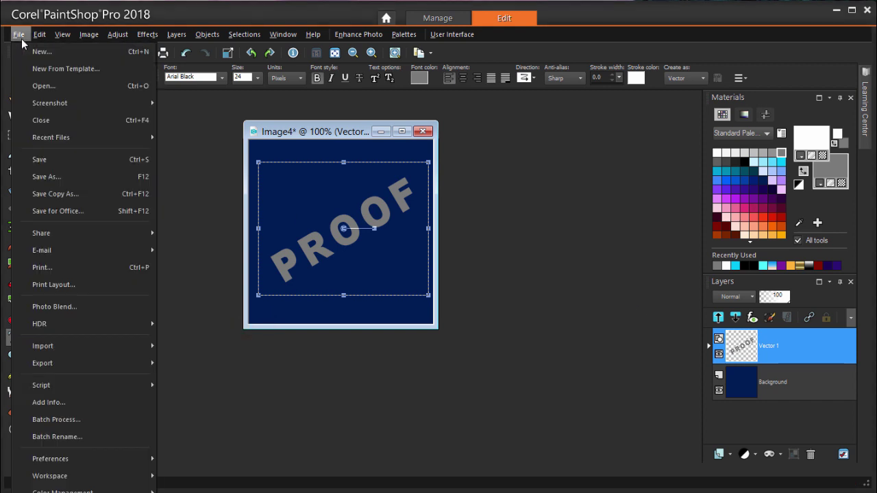
{"action": "left_click", "coordinate": [111, 178]}
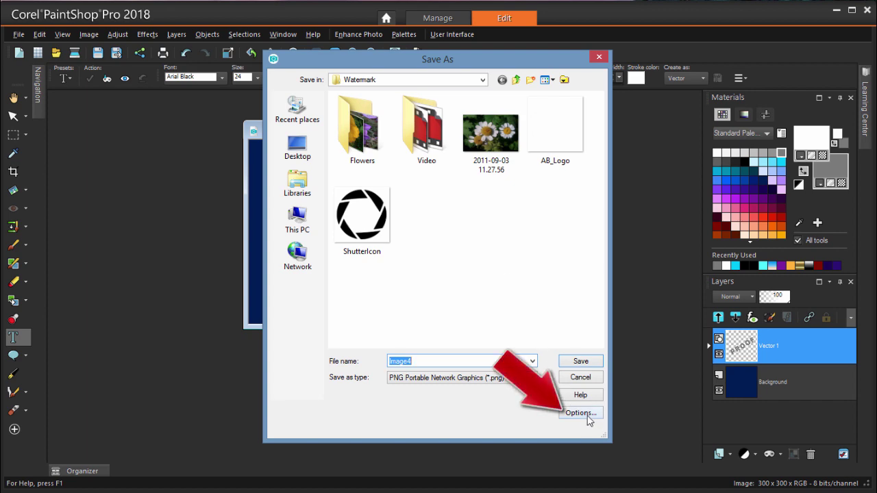
{"action": "left_click", "coordinate": [588, 413]}
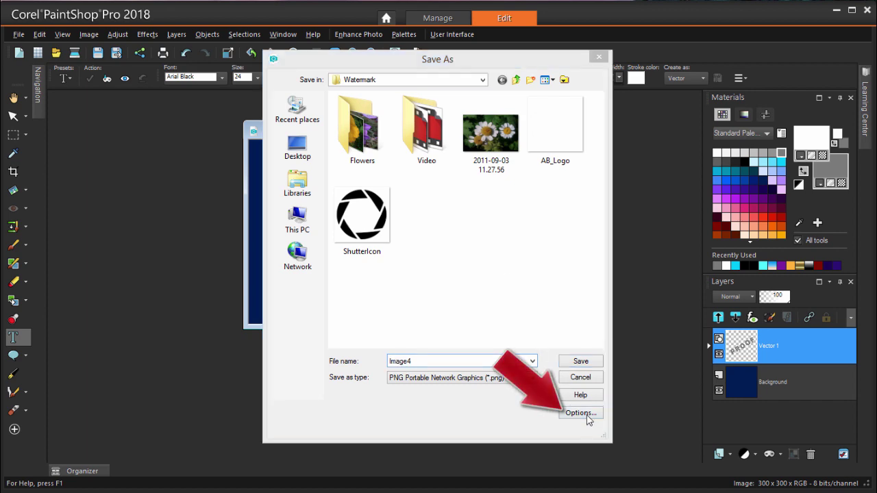
{"action": "left_click", "coordinate": [489, 289]}
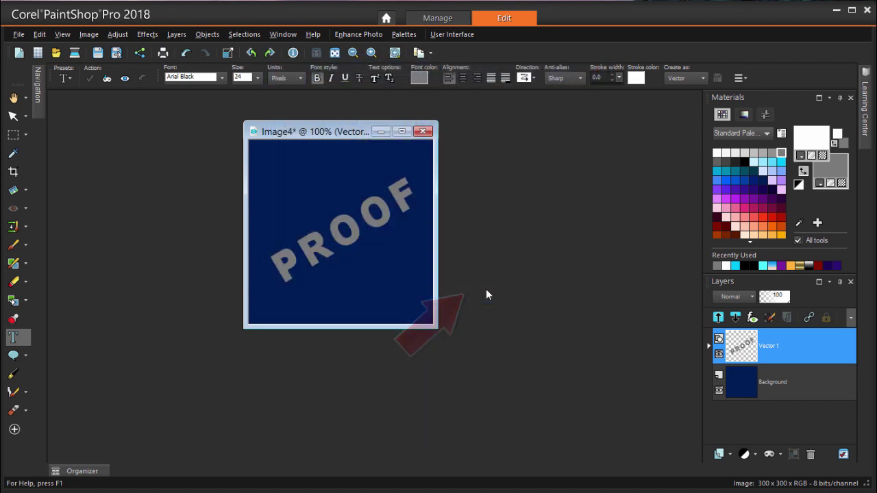
{"action": "left_click", "coordinate": [398, 281]}
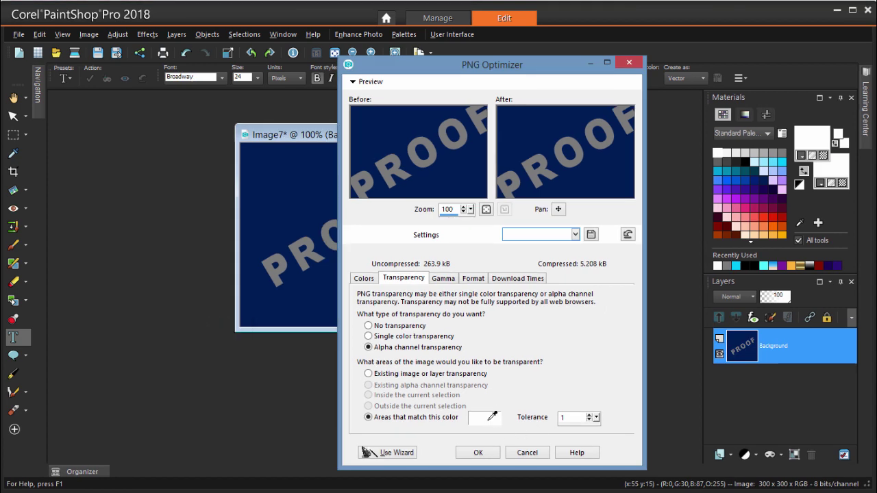
{"action": "left_click", "coordinate": [489, 418]}
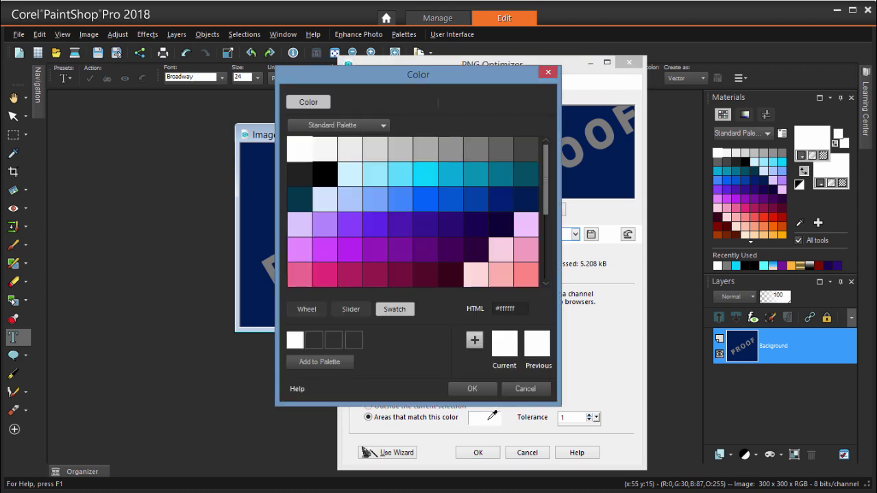
{"action": "left_click", "coordinate": [262, 201]}
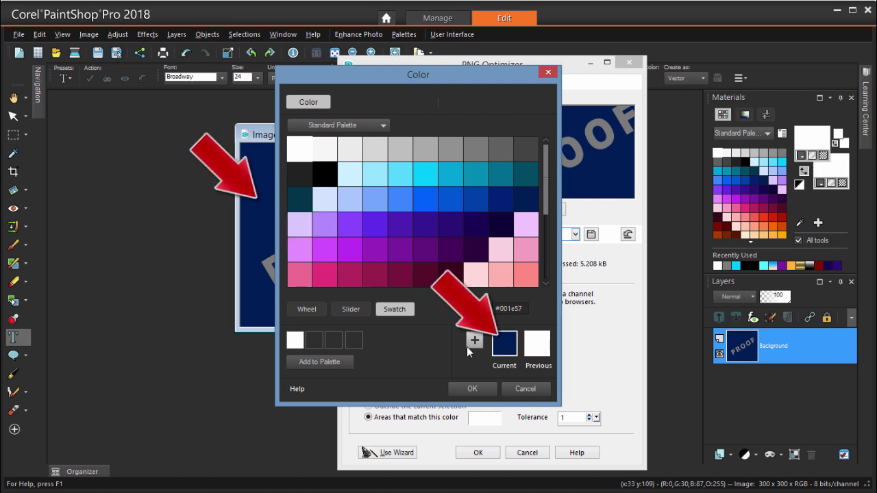
{"action": "left_click", "coordinate": [480, 388]}
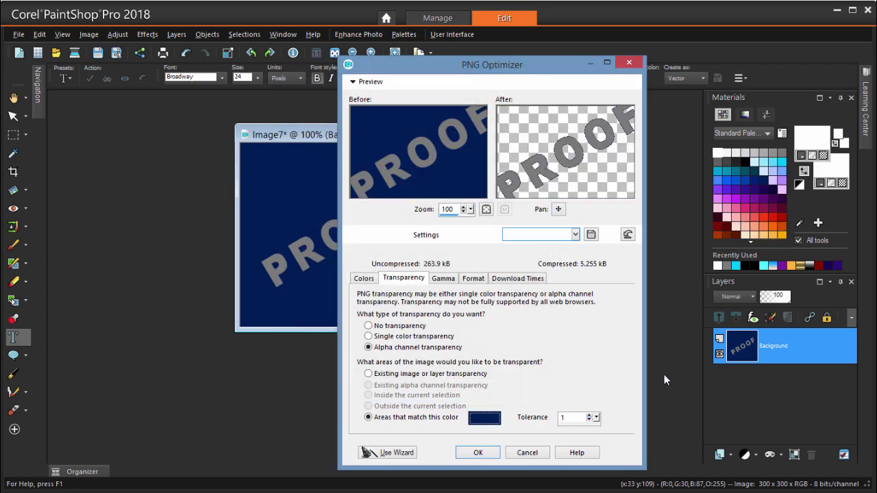
{"action": "left_click", "coordinate": [478, 452]}
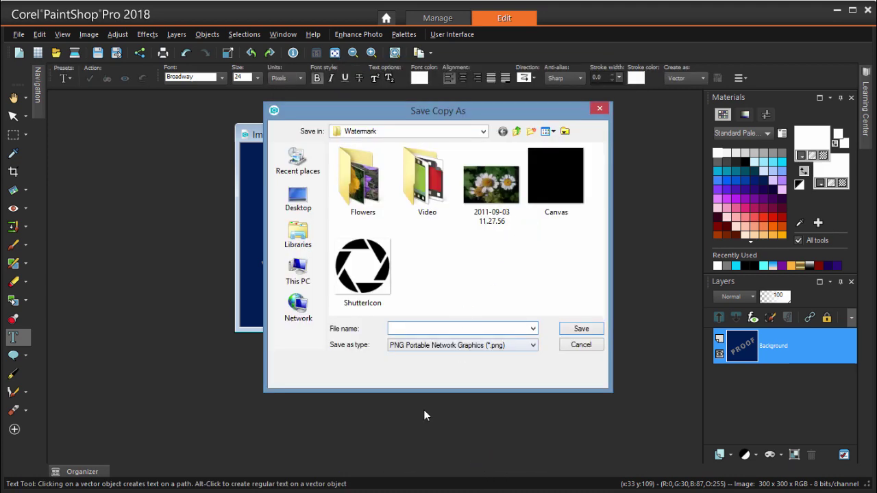
{"action": "type", "text": "Proof"}
{"action": "left_click", "coordinate": [578, 333]}
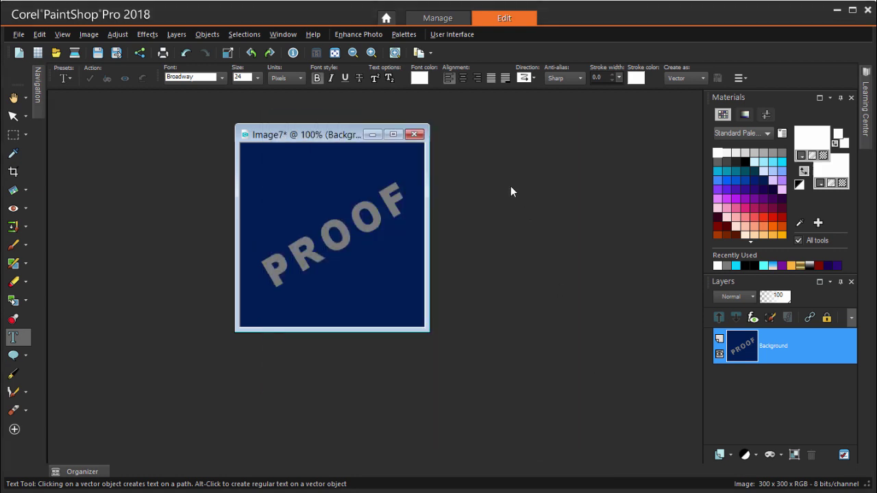
- Close the PROOF image, discarding its unsaved changes
{"action": "left_click", "coordinate": [414, 134]}
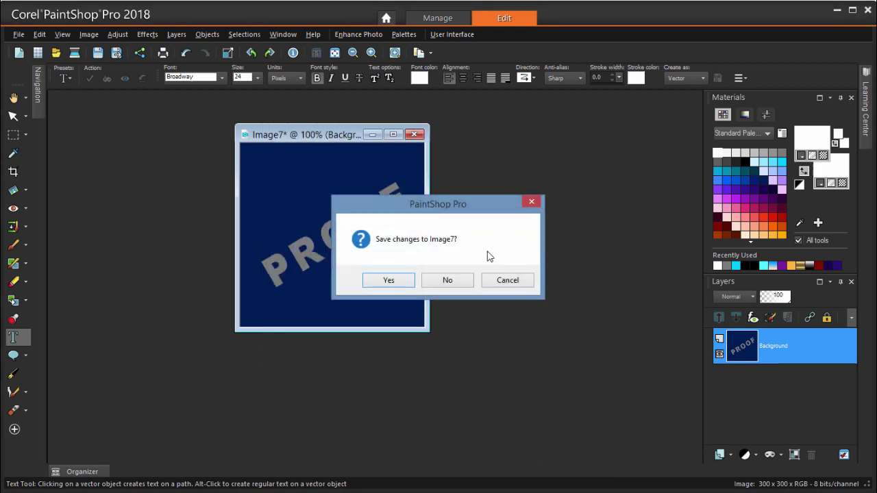
{"action": "left_click", "coordinate": [471, 283]}
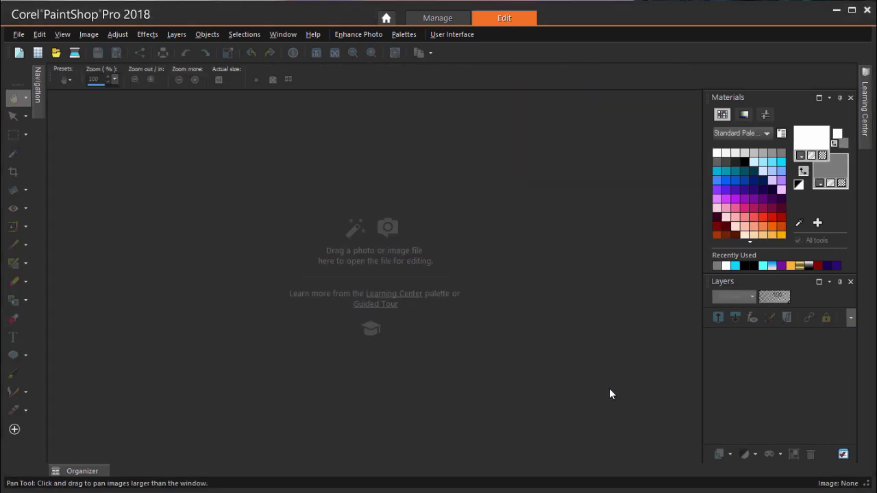
{"action": "left_click", "coordinate": [18, 35]}
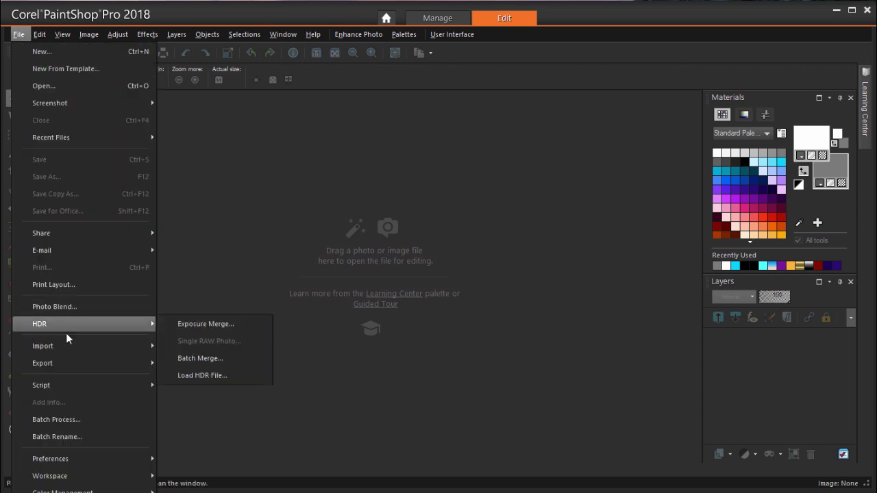
- Open Batch Process and add the five flower photos from the Flowers folder
{"action": "left_click", "coordinate": [79, 421]}
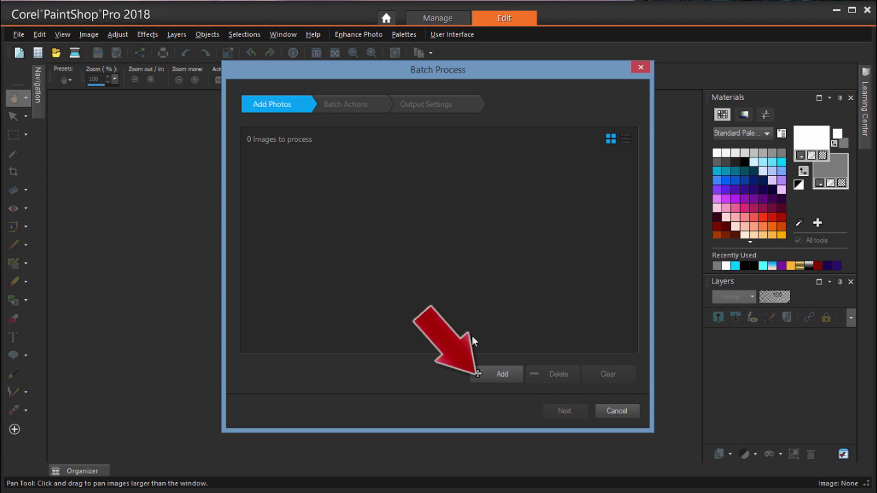
{"action": "left_click", "coordinate": [493, 377]}
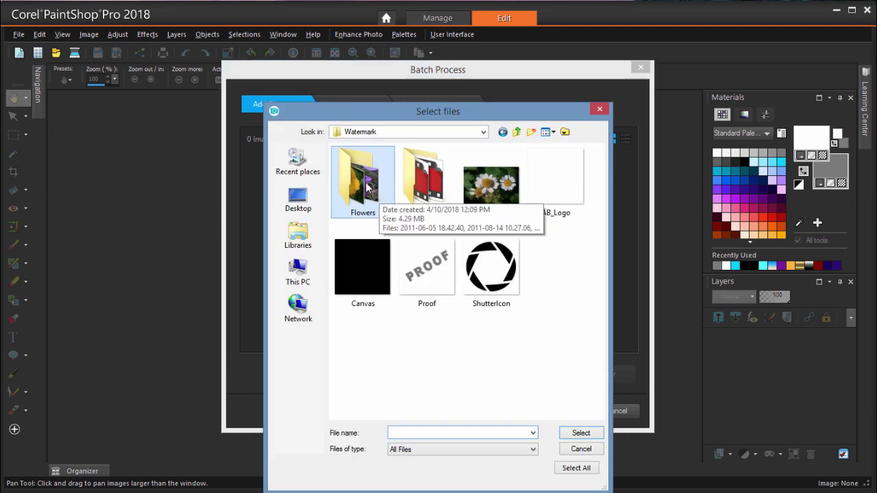
{"action": "double_click", "coordinate": [367, 192]}
{"action": "left_click", "coordinate": [379, 202]}
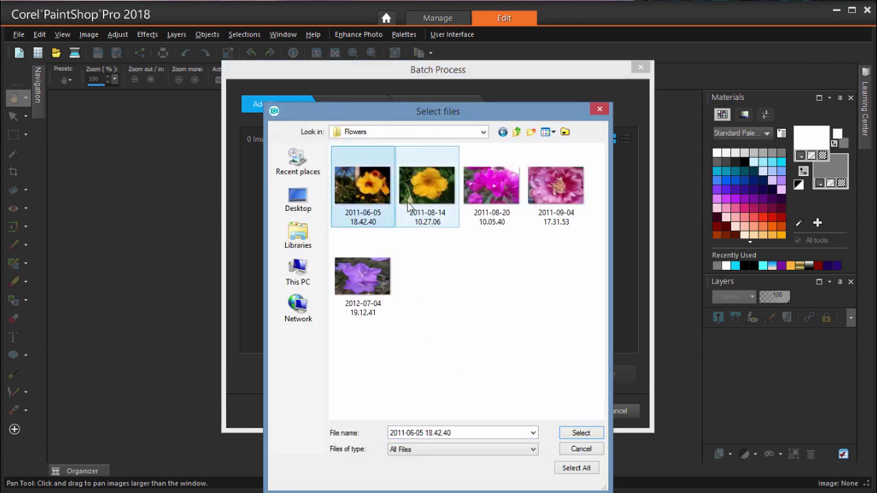
{"action": "left_click", "coordinate": [373, 276], "text": "shift"}
{"action": "left_click", "coordinate": [580, 433]}
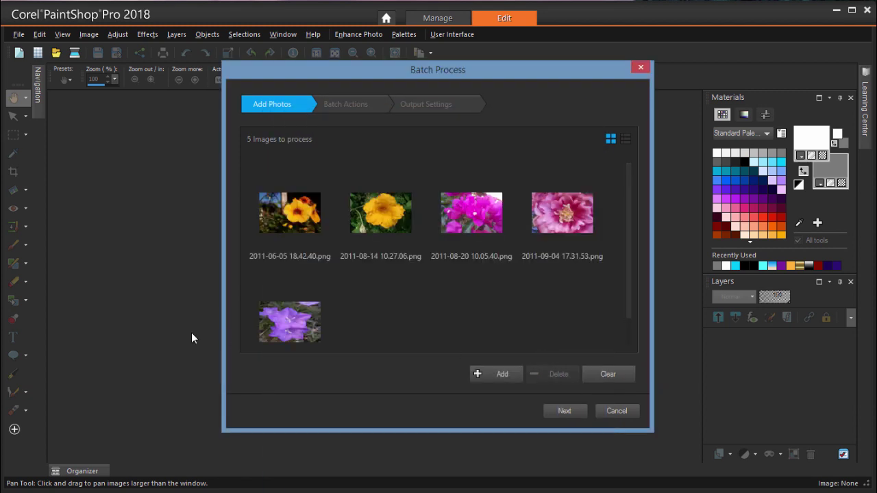
- Add a Visible Watermark action to the batch using the Proof image
{"action": "left_click", "coordinate": [556, 409]}
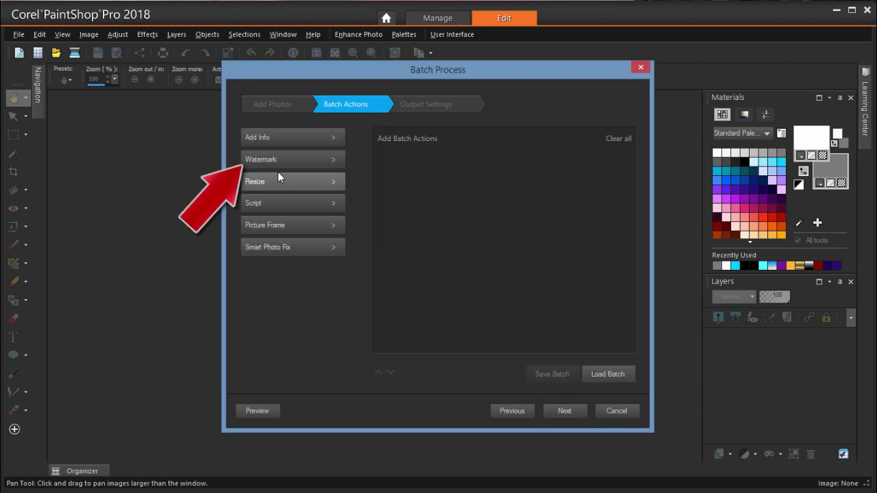
{"action": "left_click", "coordinate": [276, 158]}
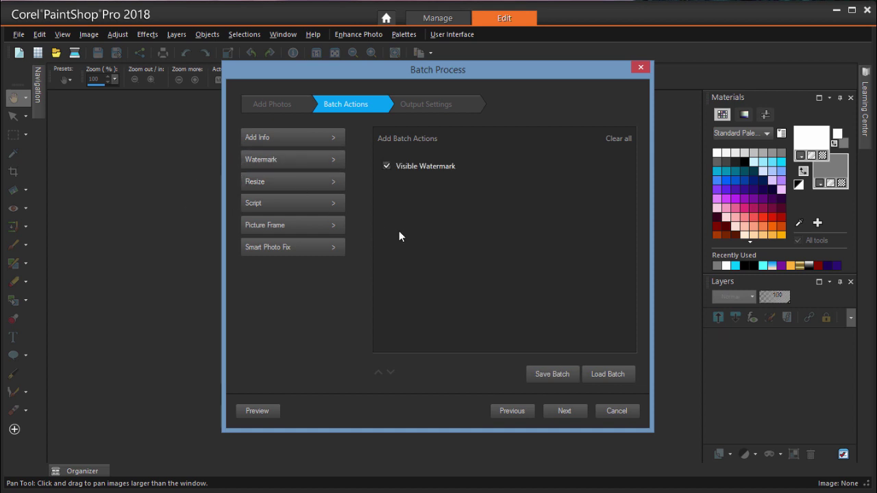
{"action": "mouse_move", "coordinate": [592, 172]}
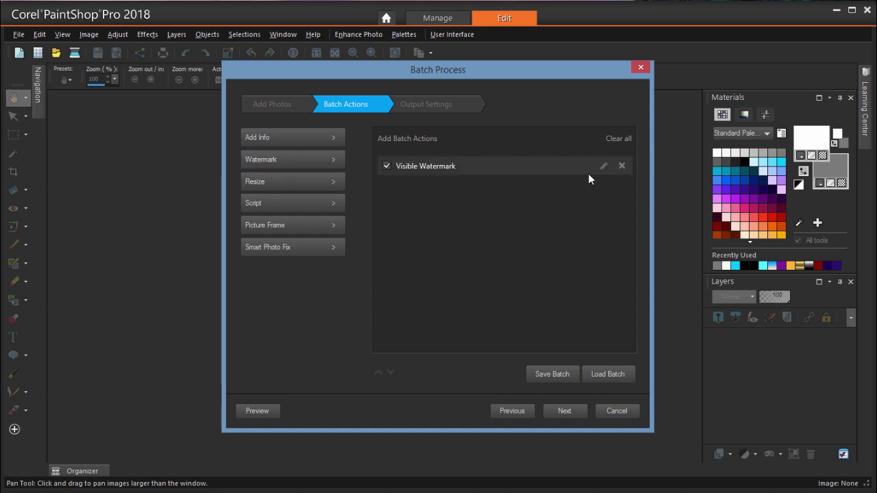
{"action": "left_click", "coordinate": [602, 165]}
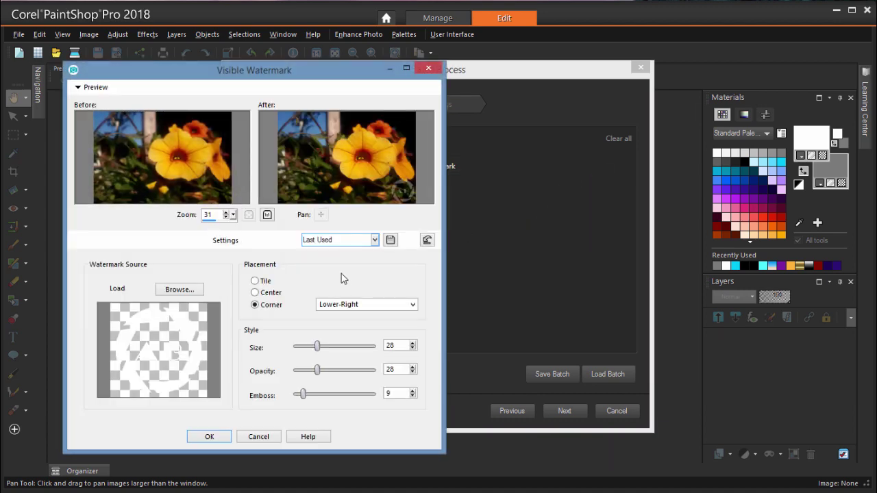
{"action": "left_click", "coordinate": [183, 290]}
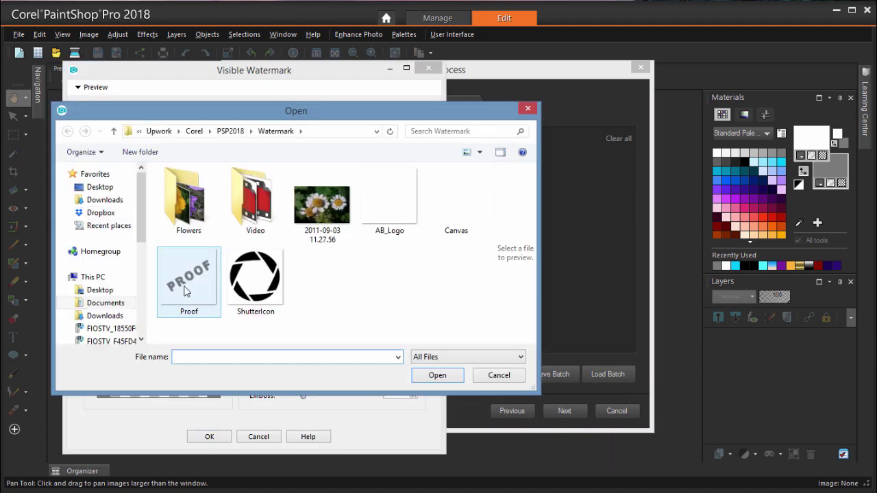
{"action": "left_click", "coordinate": [182, 294]}
{"action": "left_click", "coordinate": [436, 376]}
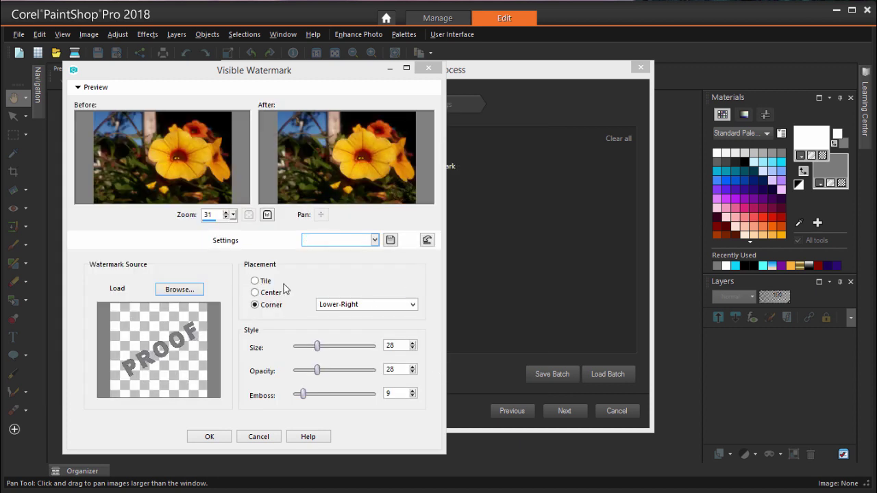
- Tile the watermark with size 38 and emboss 21, and accept the settings
{"action": "left_click", "coordinate": [259, 282]}
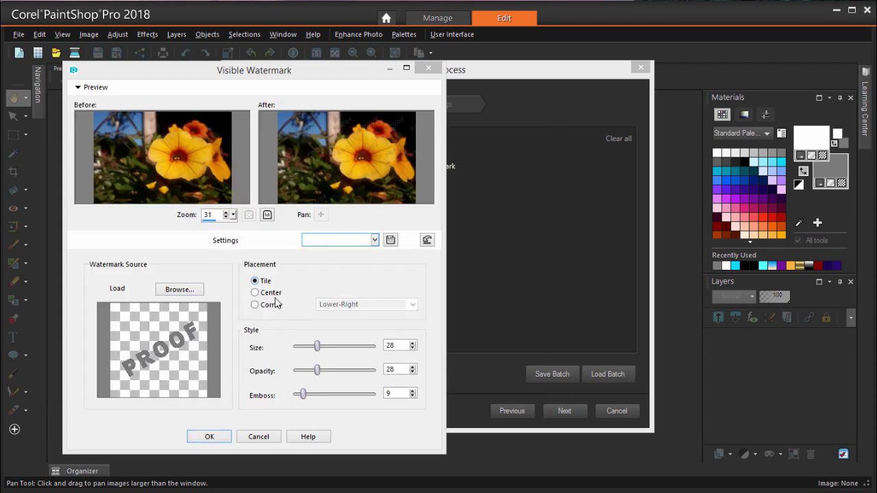
{"action": "left_click_drag", "start_coordinate": [317, 346], "coordinate": [322, 346]}
{"action": "left_click", "coordinate": [225, 213]}
{"action": "scroll", "coordinate": [318, 173], "scroll_direction": "up", "scroll_amount": 5}
{"action": "left_click_drag", "start_coordinate": [321, 346], "coordinate": [325, 347]}
{"action": "left_click_drag", "start_coordinate": [304, 394], "coordinate": [332, 401]}
{"action": "left_click", "coordinate": [223, 439]}
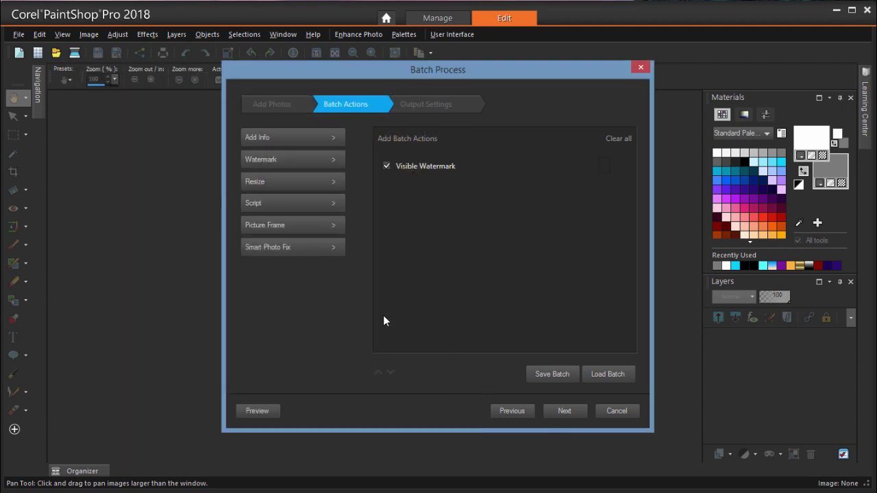
- Add a Picture Frame batch action using the Platinum frame style
{"action": "left_click", "coordinate": [306, 227]}
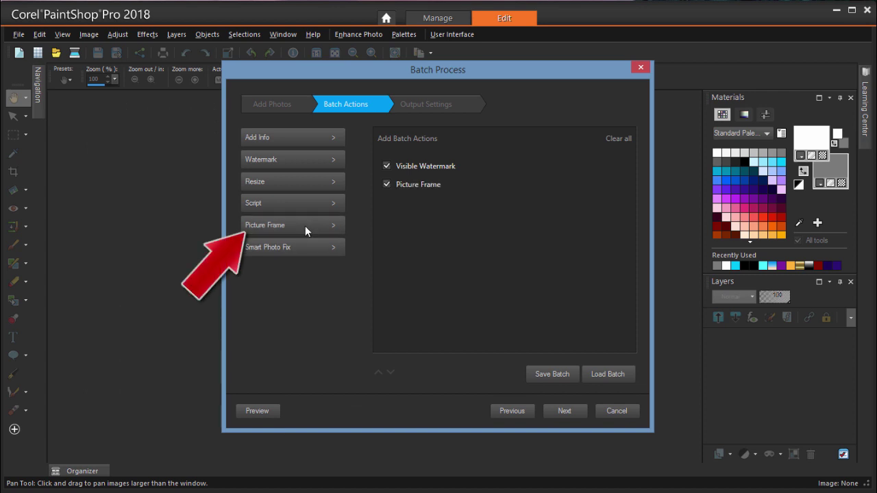
{"action": "mouse_move", "coordinate": [438, 190]}
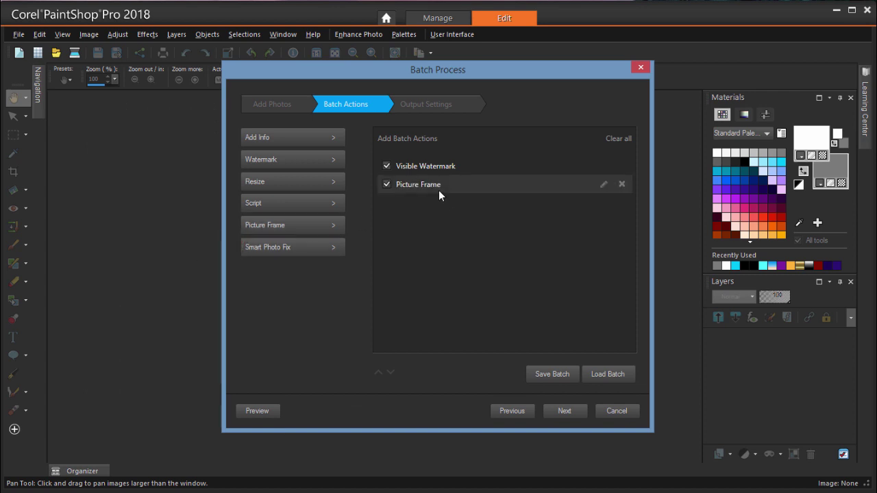
{"action": "left_click", "coordinate": [603, 185]}
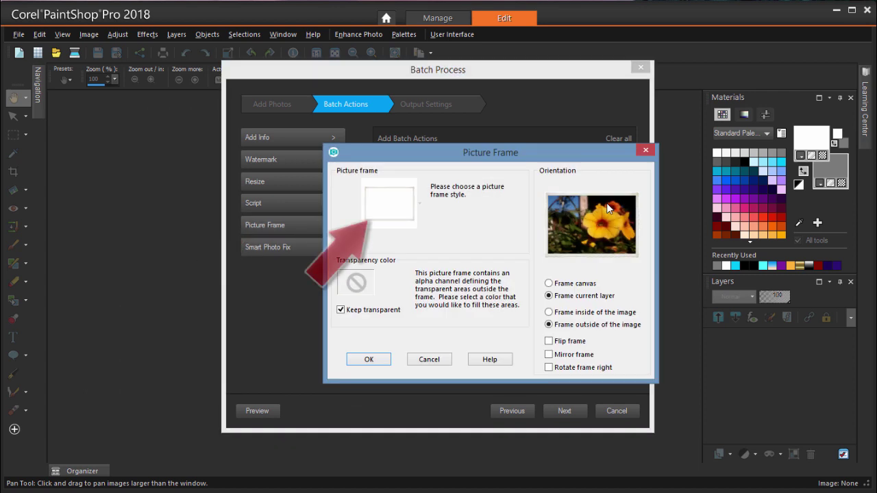
{"action": "left_click", "coordinate": [404, 207]}
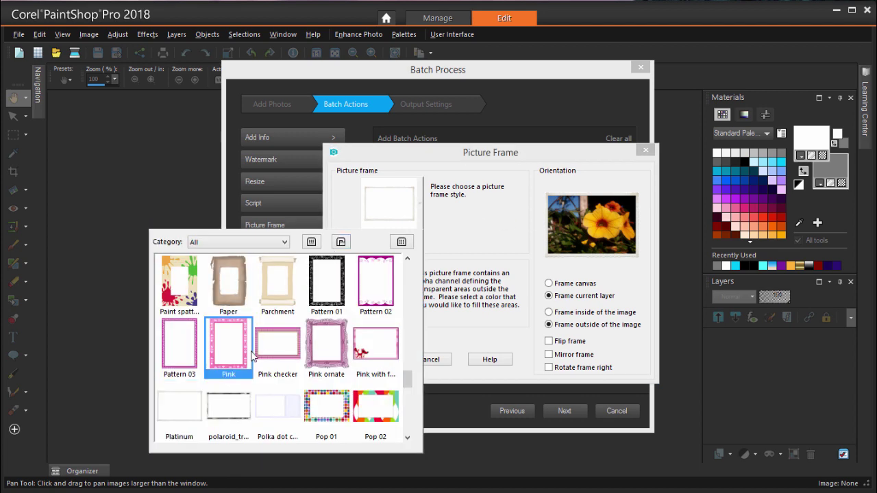
{"action": "left_click", "coordinate": [190, 408]}
{"action": "left_click", "coordinate": [369, 360]}
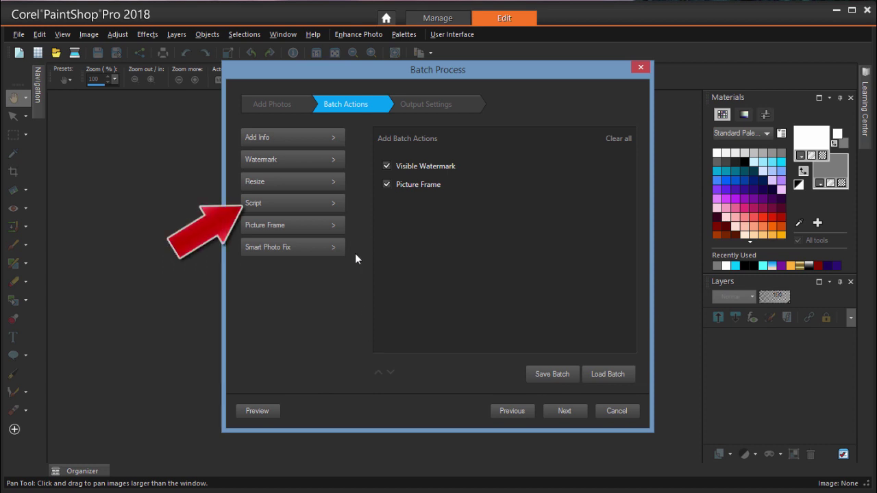
- Browse the batch scripts list and close it without adding a script
{"action": "left_click", "coordinate": [330, 204]}
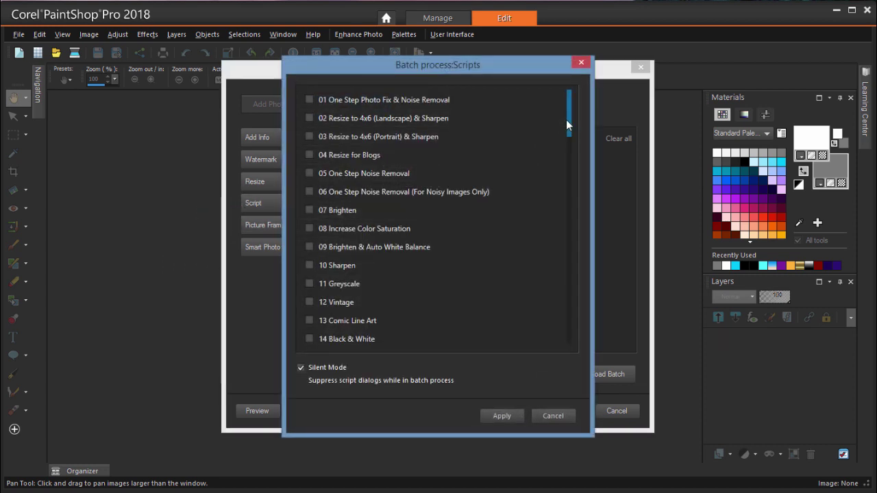
{"action": "left_click_drag", "start_coordinate": [568, 121], "coordinate": [577, 328]}
{"action": "left_click", "coordinate": [564, 414]}
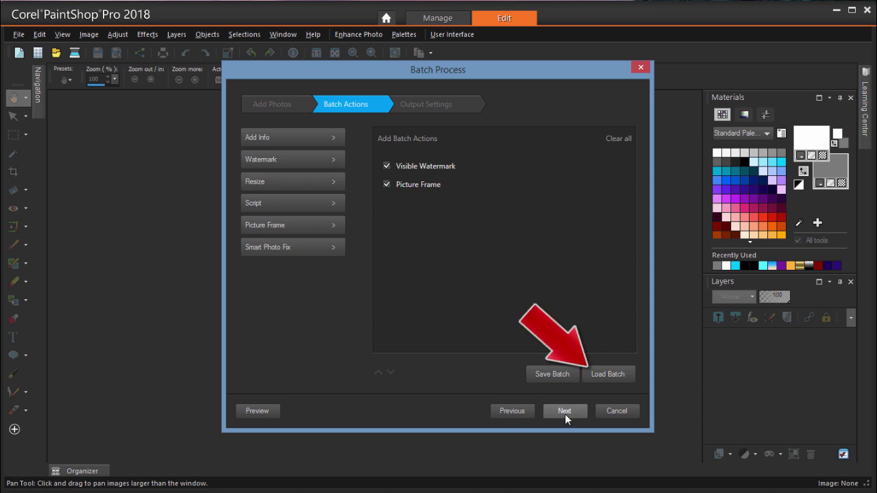
- In the output settings, choose saving results to a new destination folder
{"action": "left_click", "coordinate": [564, 411]}
{"action": "left_click", "coordinate": [320, 207]}
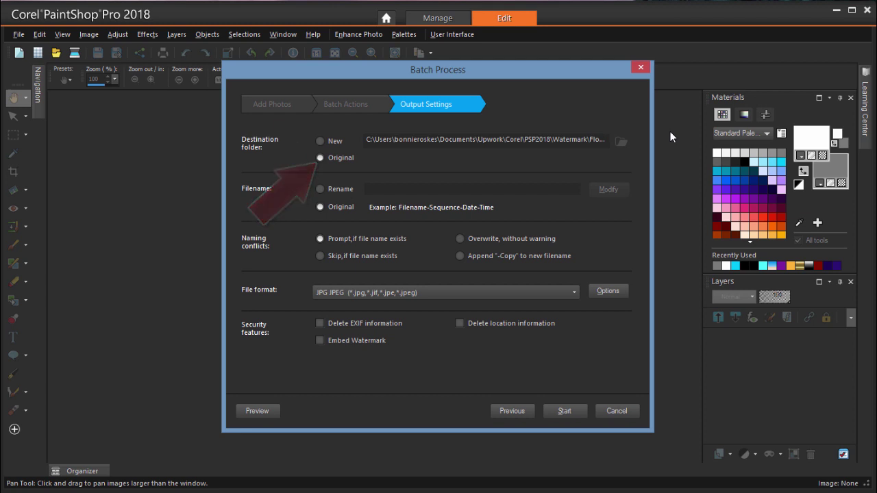
{"action": "left_click", "coordinate": [320, 141]}
- Create a new folder named Proofs and confirm it as the destination
{"action": "left_click", "coordinate": [622, 141]}
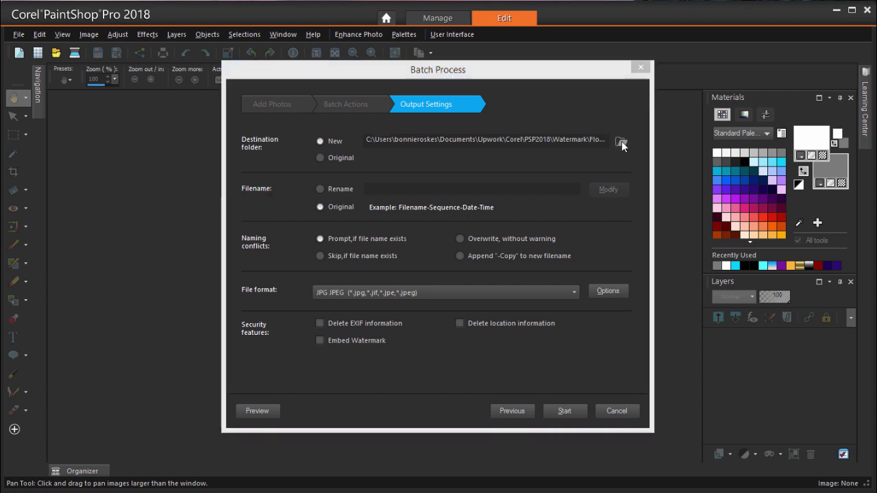
{"action": "left_click", "coordinate": [536, 180]}
{"action": "left_click", "coordinate": [536, 180]}
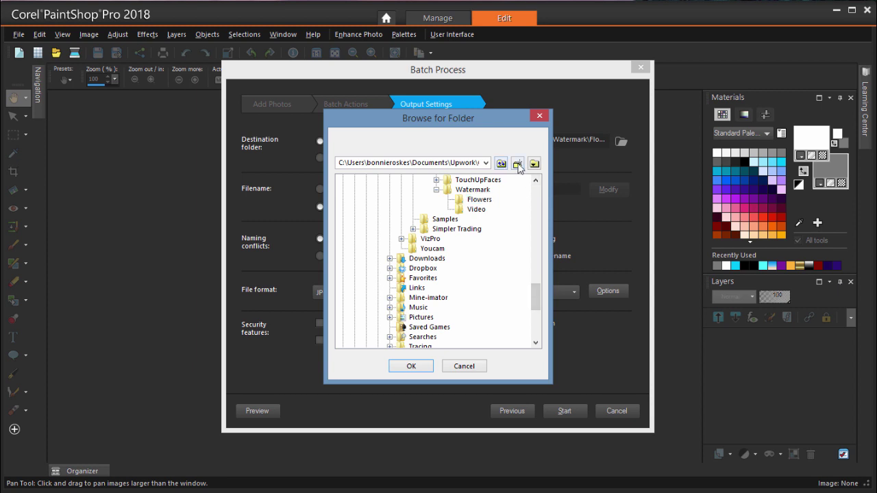
{"action": "left_click", "coordinate": [517, 164]}
{"action": "type", "text": "Proofs"}
{"action": "key", "text": "Return"}
{"action": "left_click", "coordinate": [411, 366]}
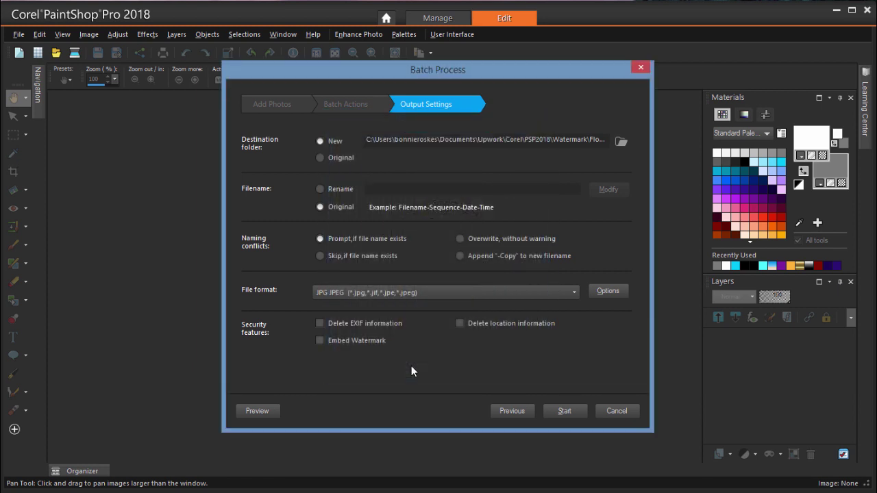
- Set the rename format to Document Name followed by the custom text 'Proof'
{"action": "left_click", "coordinate": [320, 190]}
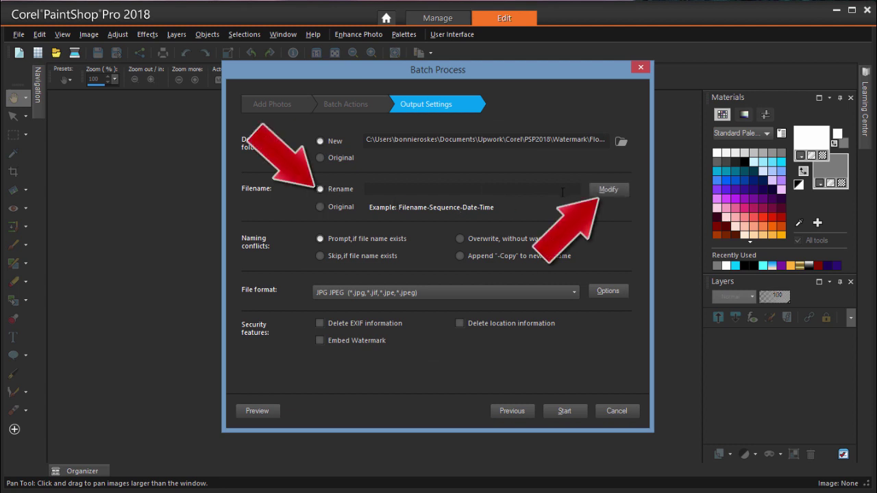
{"action": "left_click", "coordinate": [605, 192]}
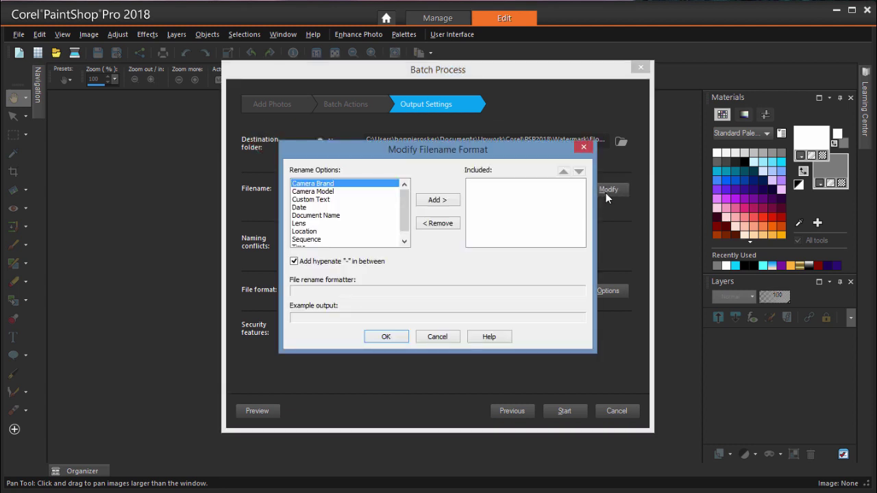
{"action": "left_click", "coordinate": [338, 217]}
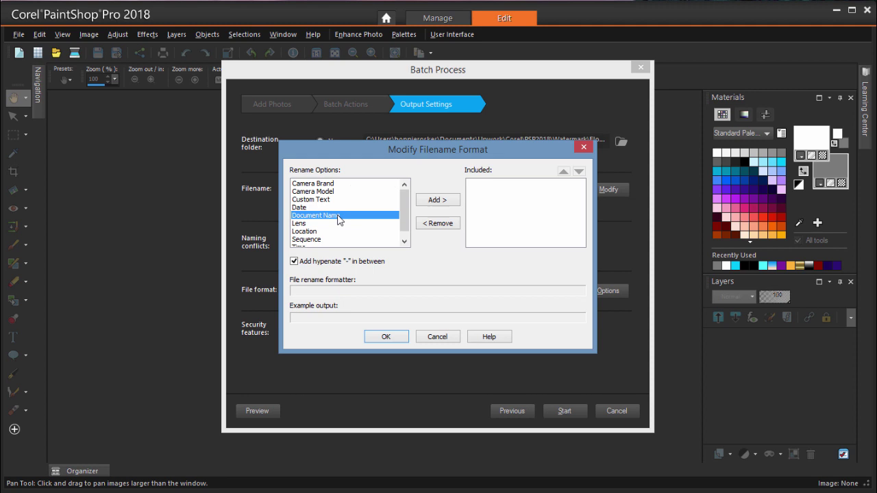
{"action": "left_click", "coordinate": [449, 204]}
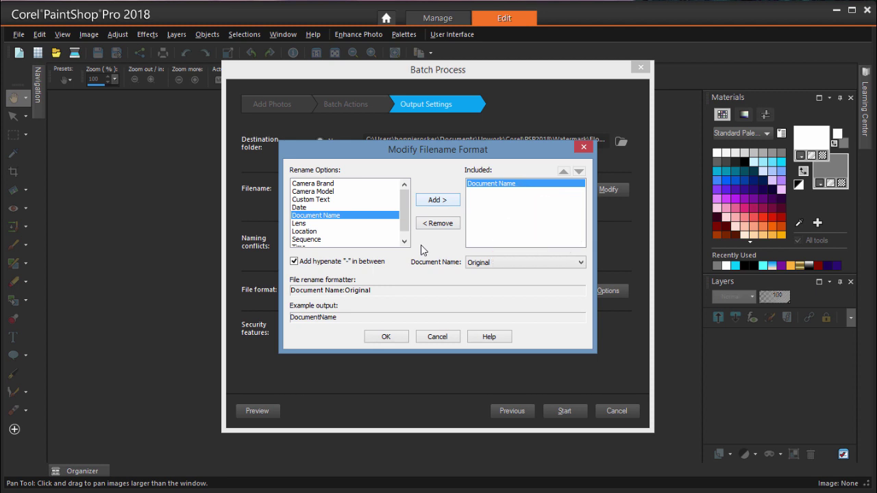
{"action": "left_click", "coordinate": [319, 200]}
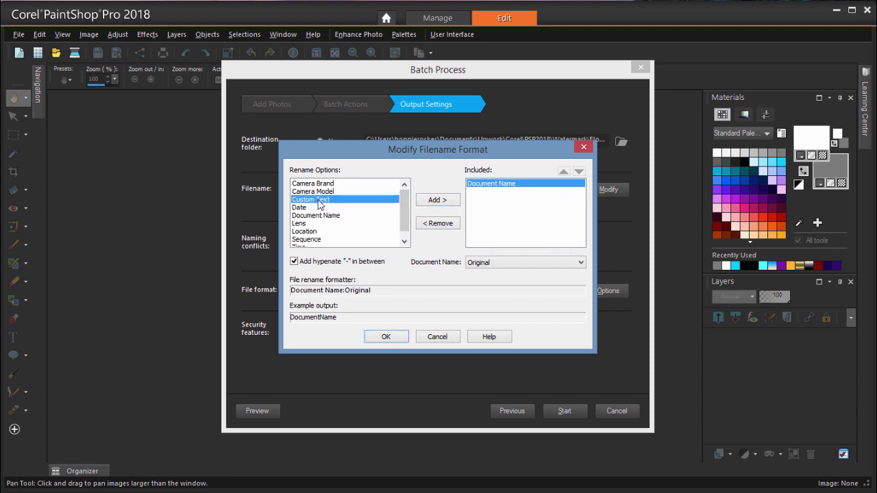
{"action": "left_click", "coordinate": [449, 200]}
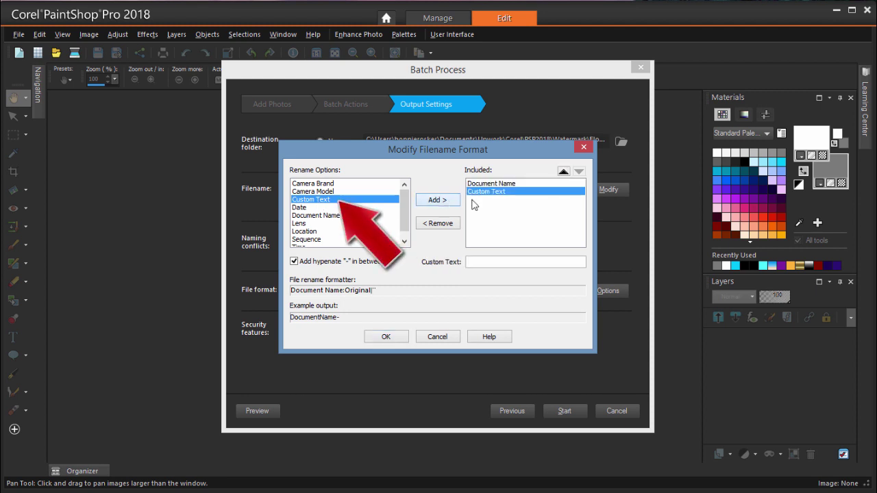
{"action": "left_click", "coordinate": [495, 262]}
{"action": "type", "text": "Proof"}
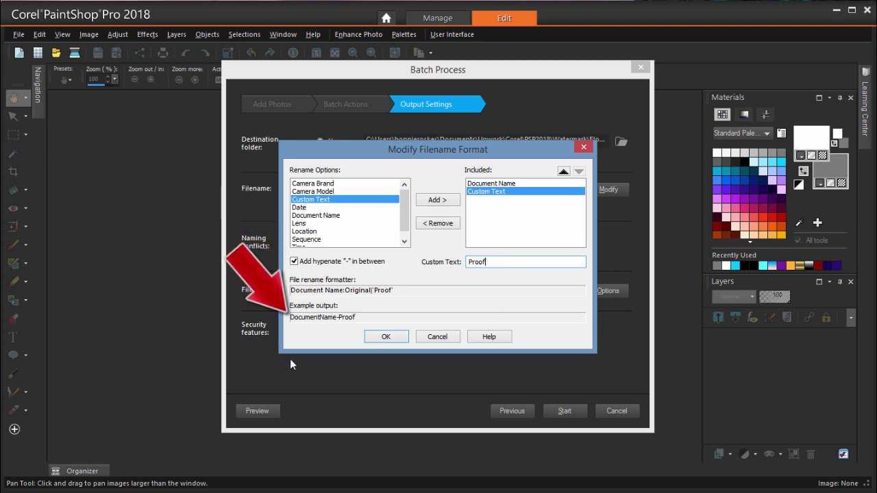
{"action": "left_click", "coordinate": [395, 337]}
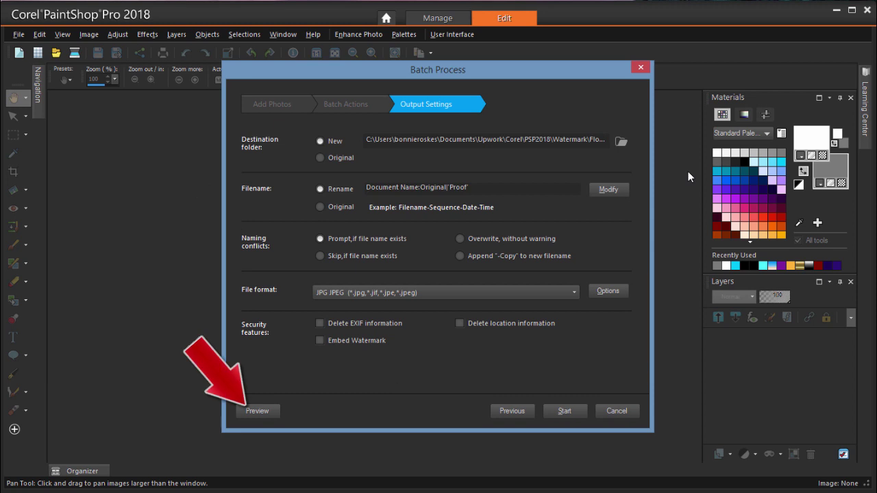
- Run the batch on the five photos, then open the framed purple flower proof
{"action": "left_click", "coordinate": [560, 410]}
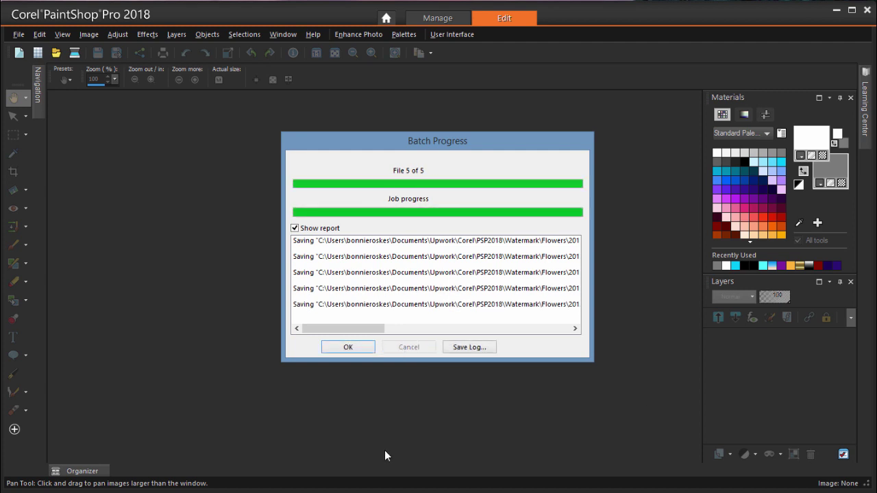
{"action": "left_click", "coordinate": [349, 350]}
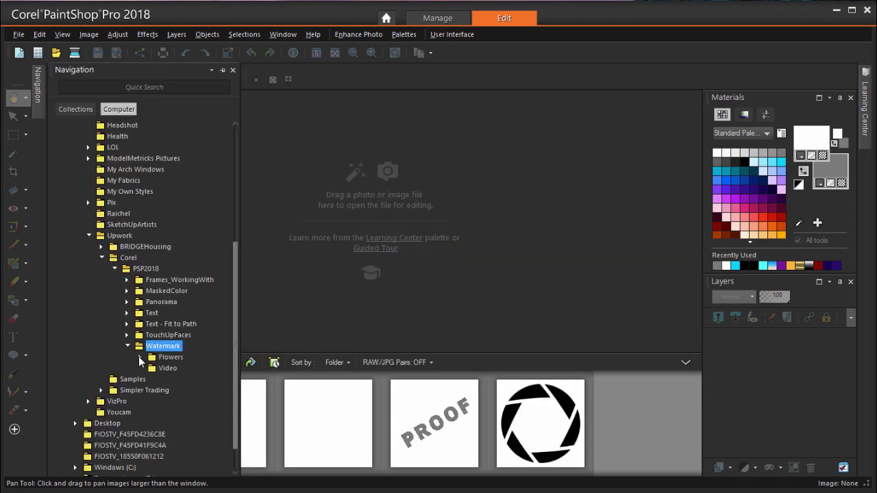
{"action": "scroll", "coordinate": [236, 298], "scroll_direction": "down", "scroll_amount": 1}
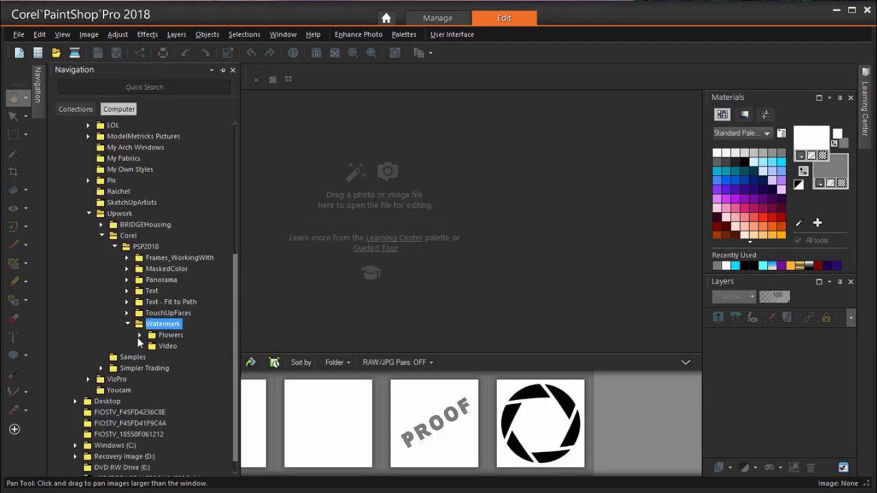
{"action": "left_click", "coordinate": [170, 335]}
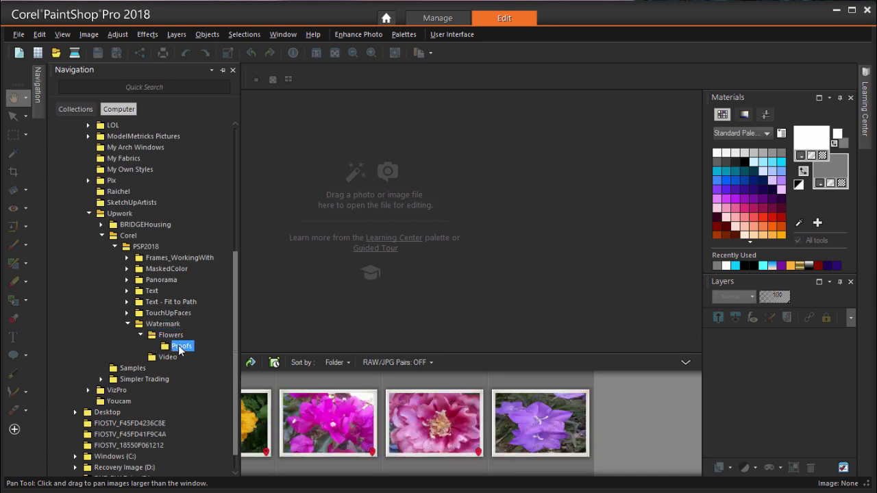
{"action": "left_click", "coordinate": [549, 436]}
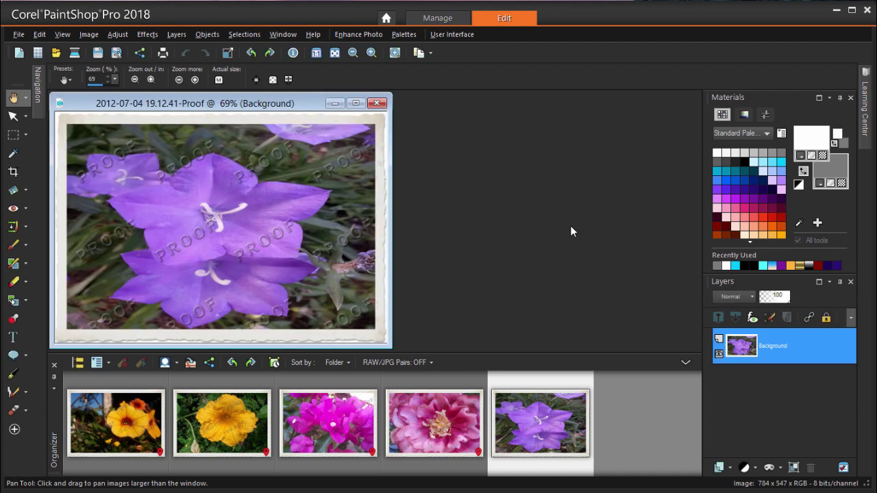